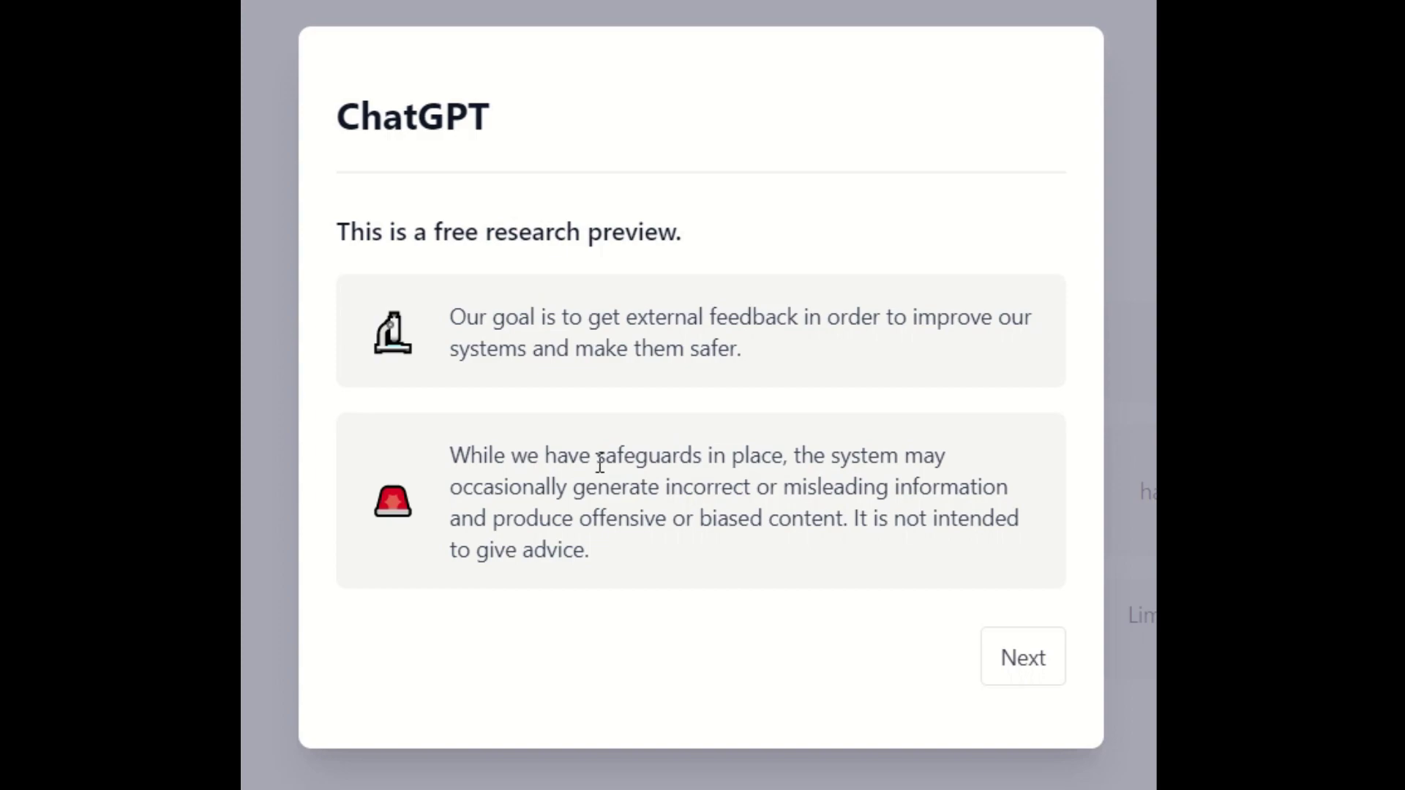
Highlight the warning words 'incorrect' and 'misleading' in the research preview notice.
double_click(709, 485)
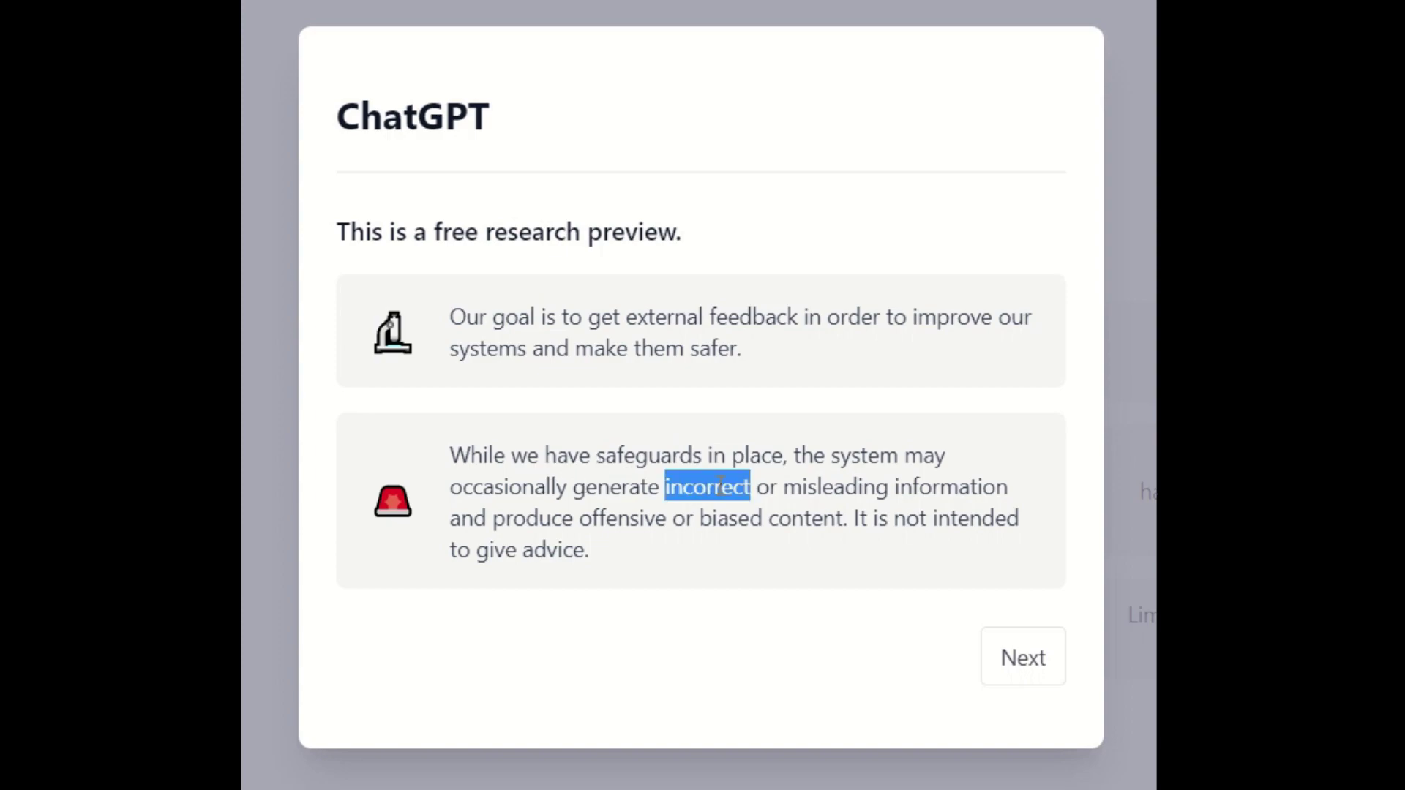
double_click(828, 488)
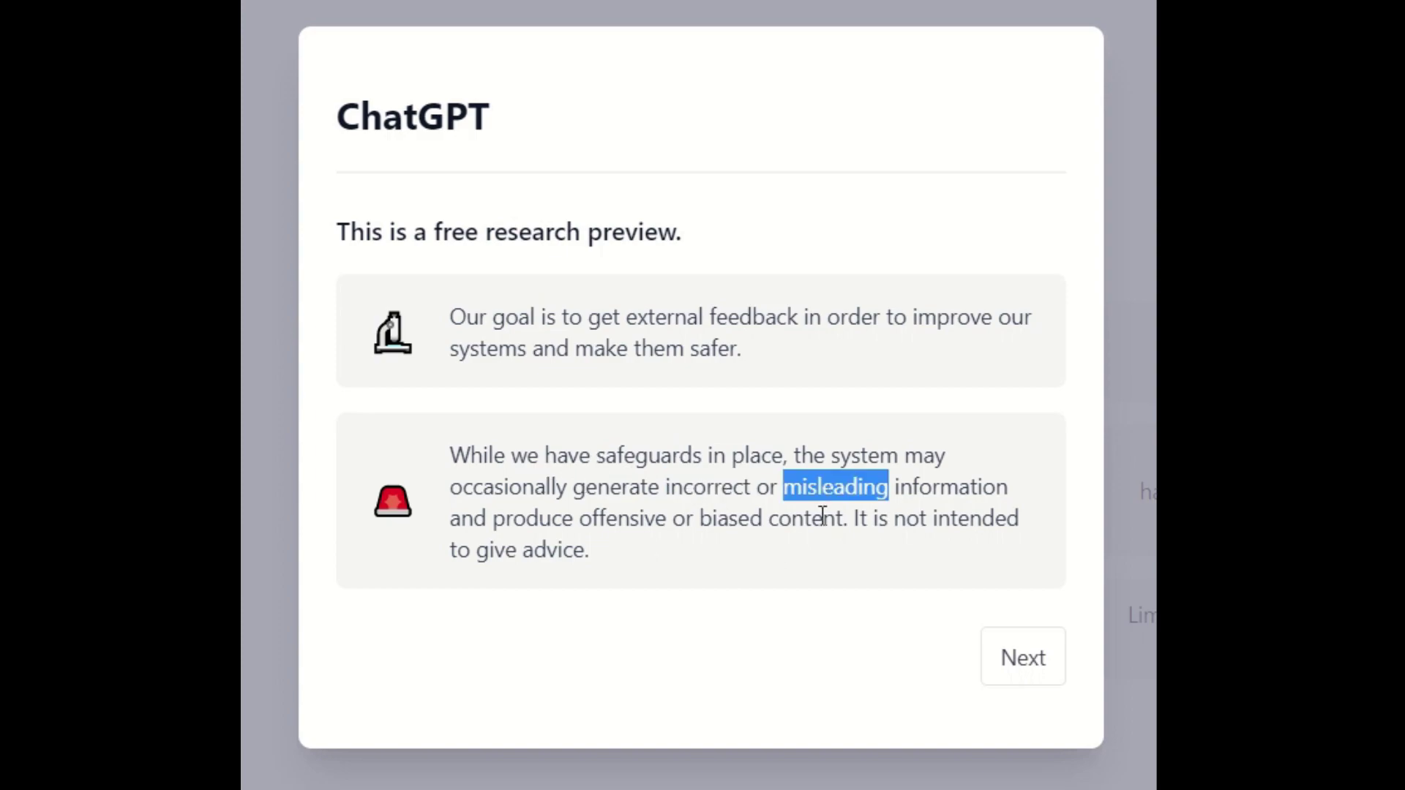
left_click(650, 568)
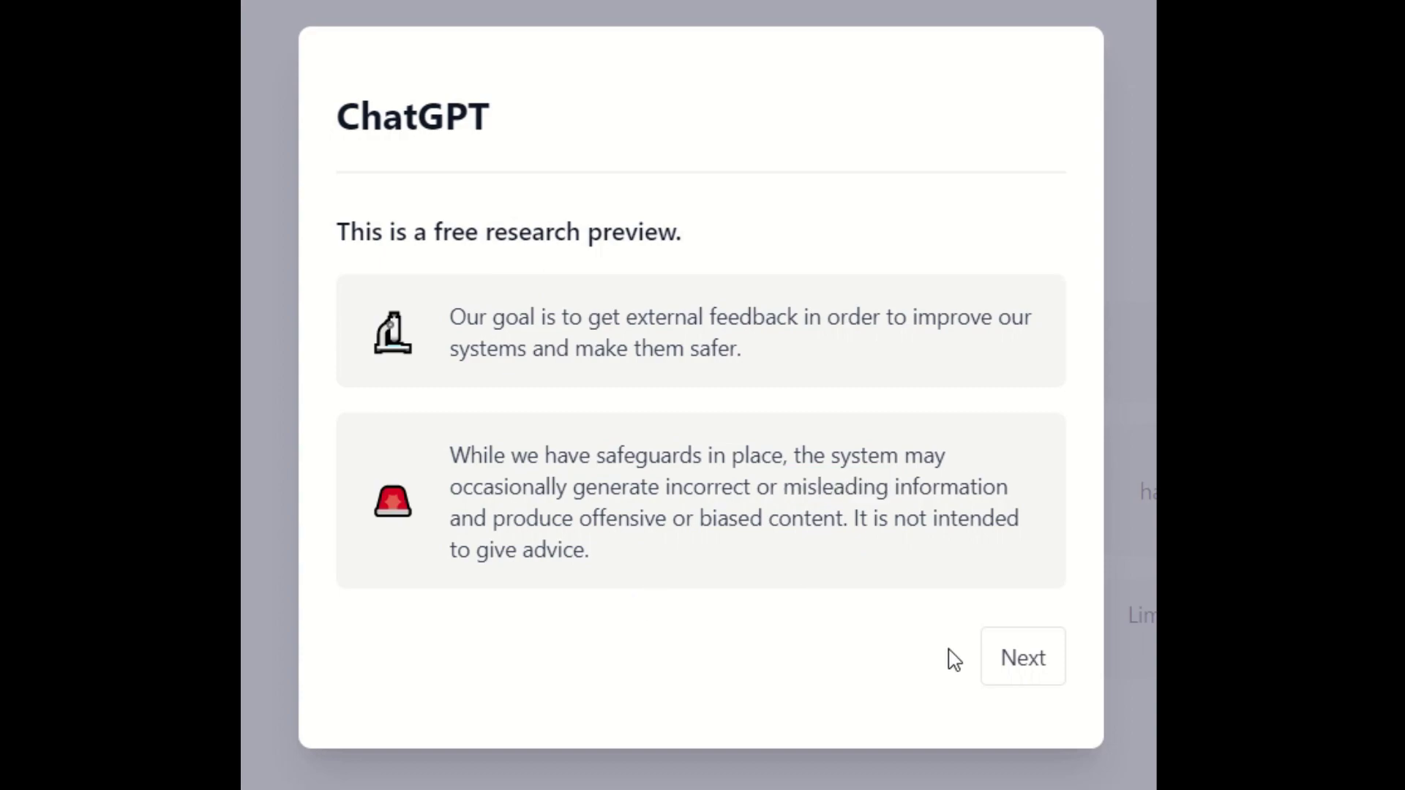
Step through the data-collection notice to the feedback page, pointing out 'reviewed' and 'sensitive'.
left_click(998, 663)
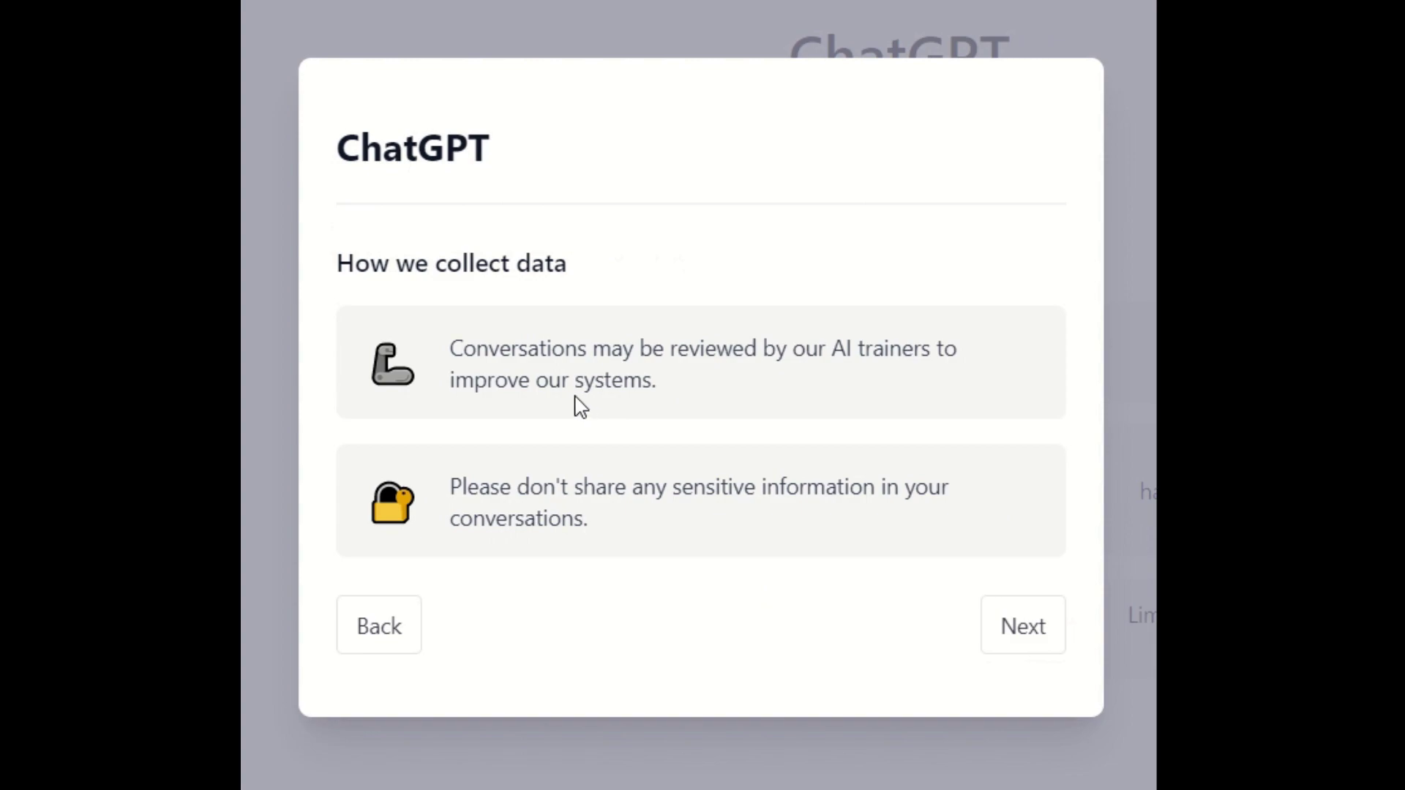
double_click(695, 356)
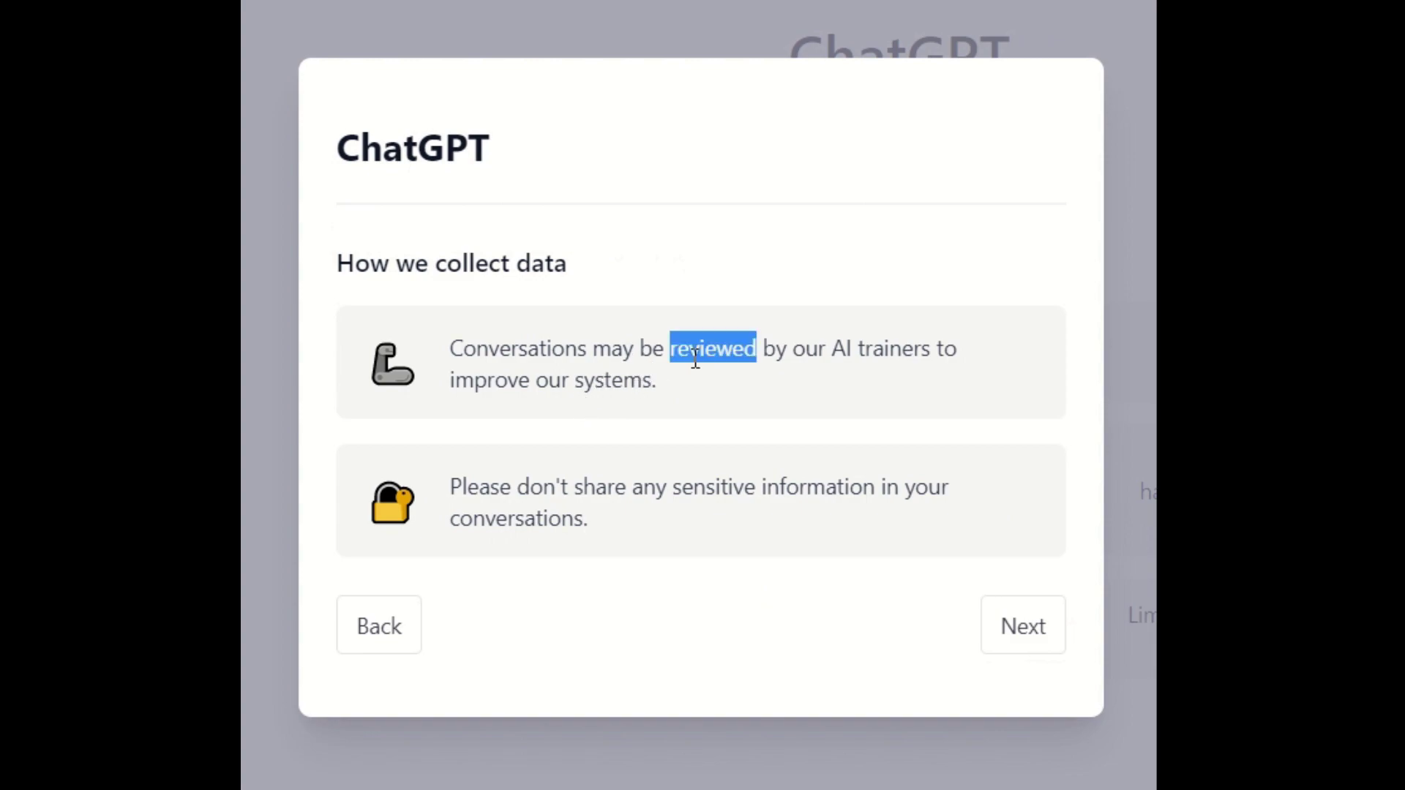
left_click(622, 548)
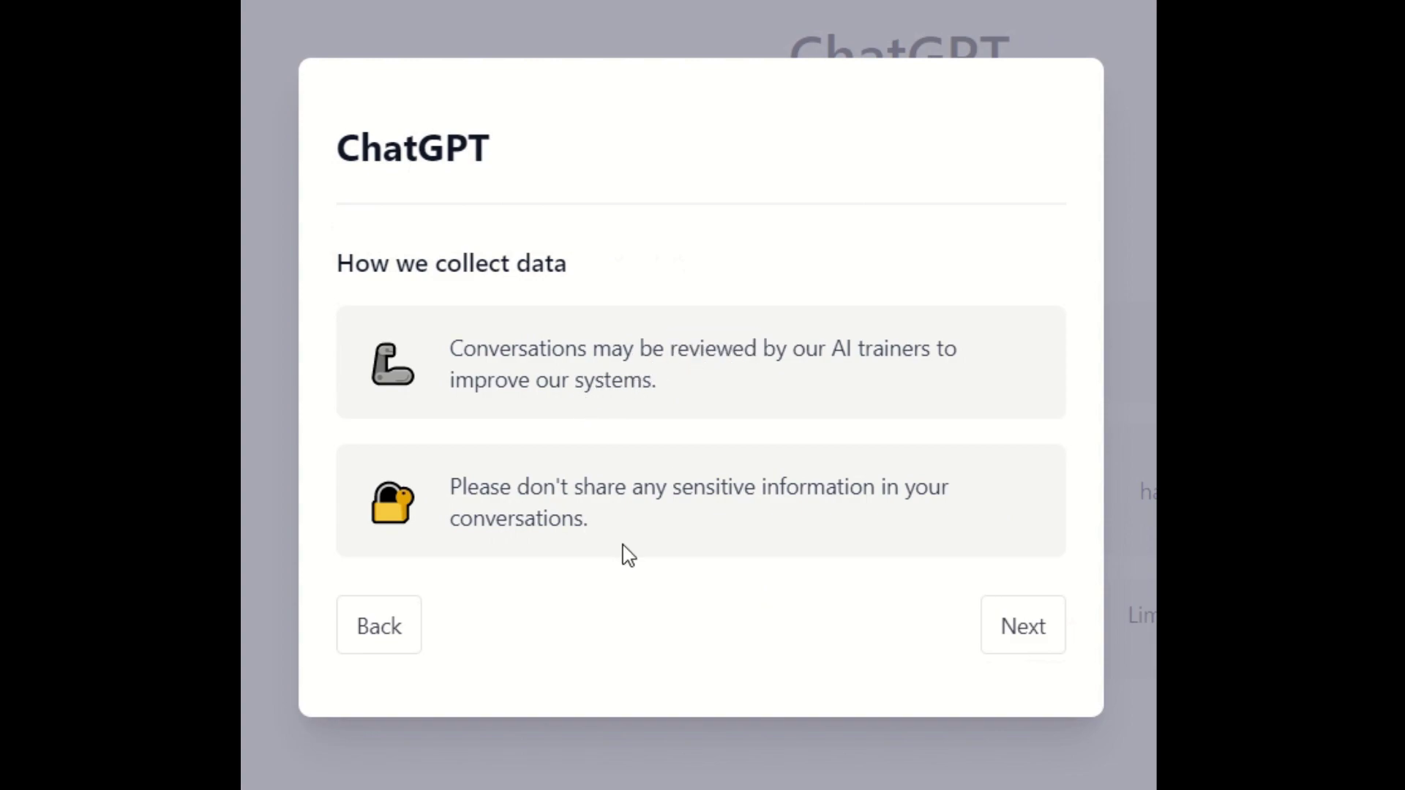
double_click(723, 489)
left_click(738, 546)
left_click(1038, 627)
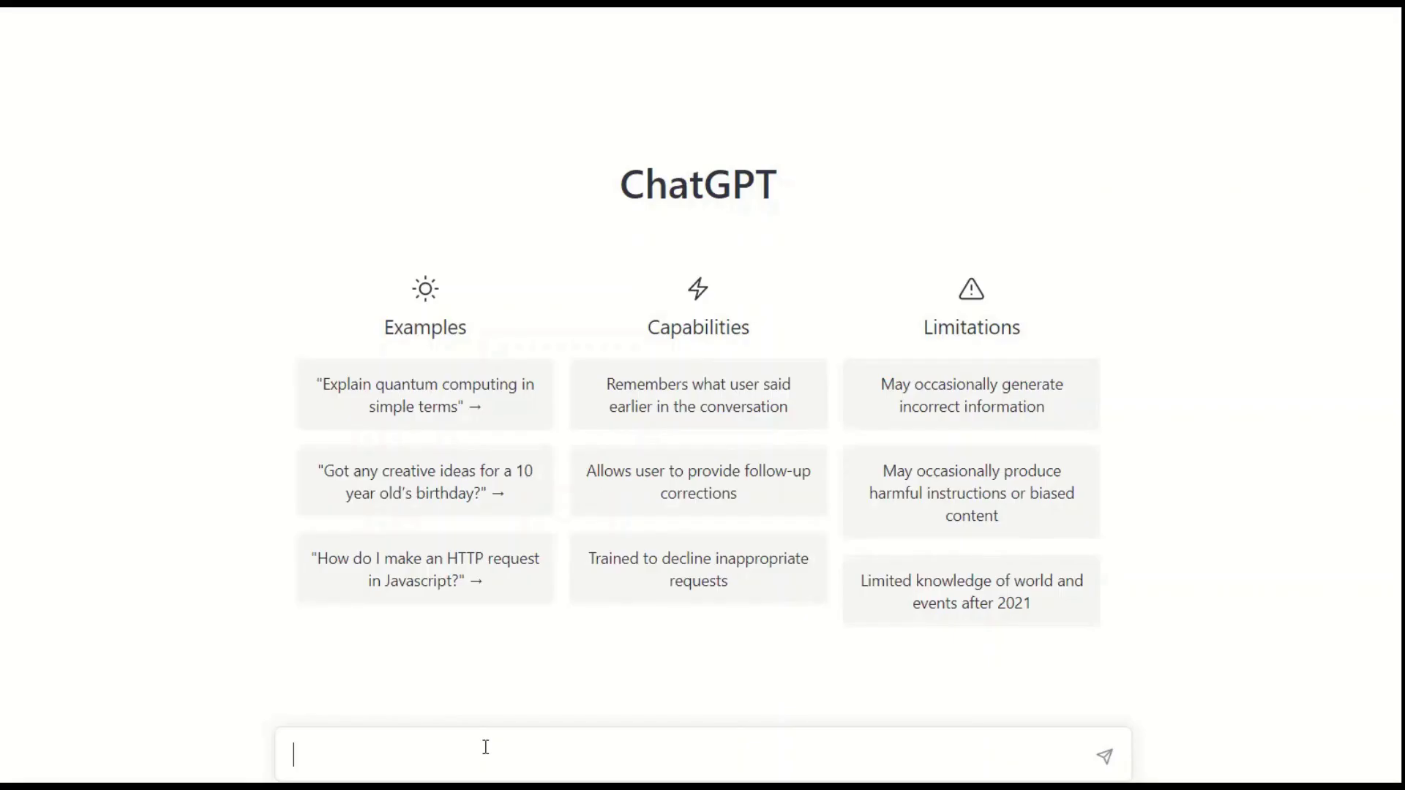
Ask 'what is chatgpt? provide technical details' and point out the transformer architecture phrase.
type("what is ")
type("chatgpt")
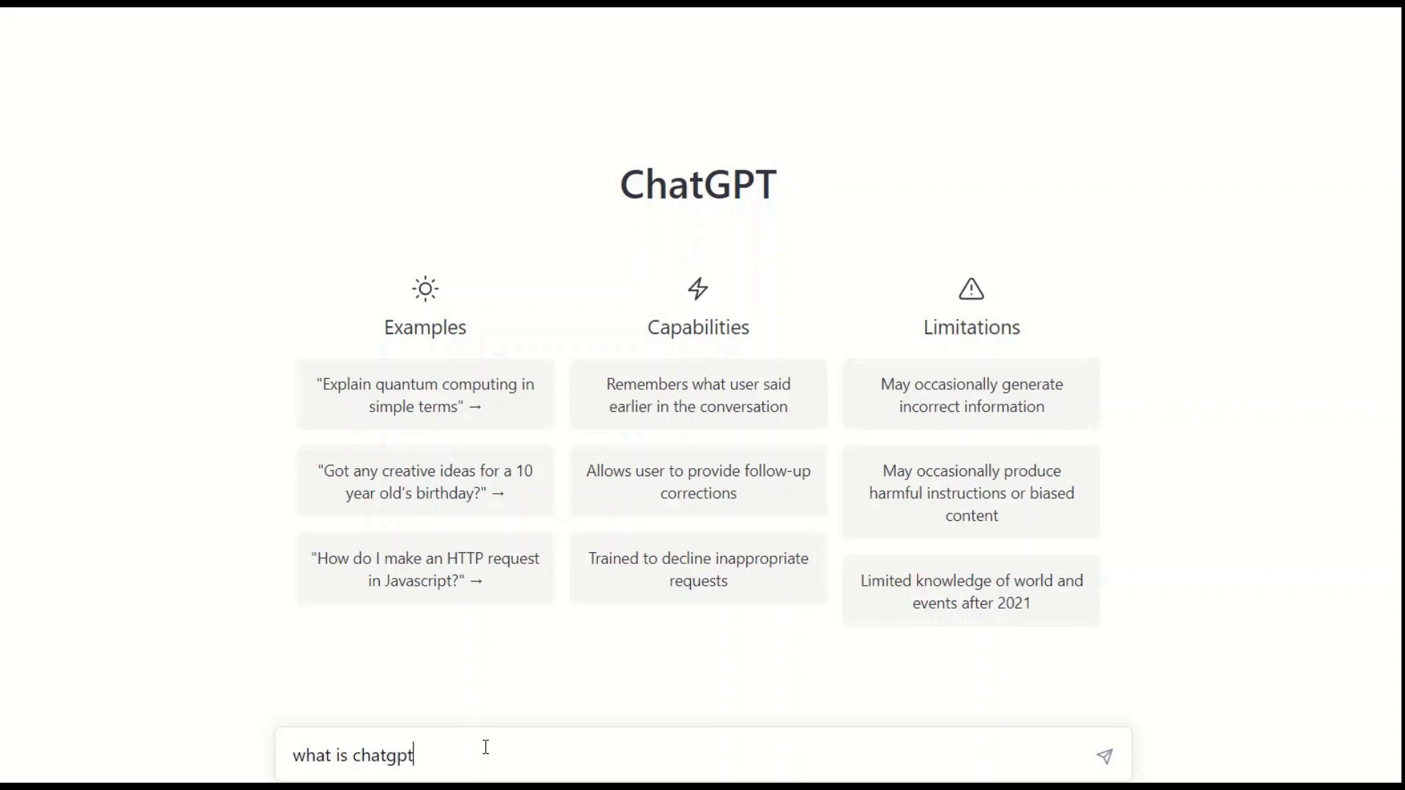
type("?")
type("rp")
type("provide")
type(" technical de")
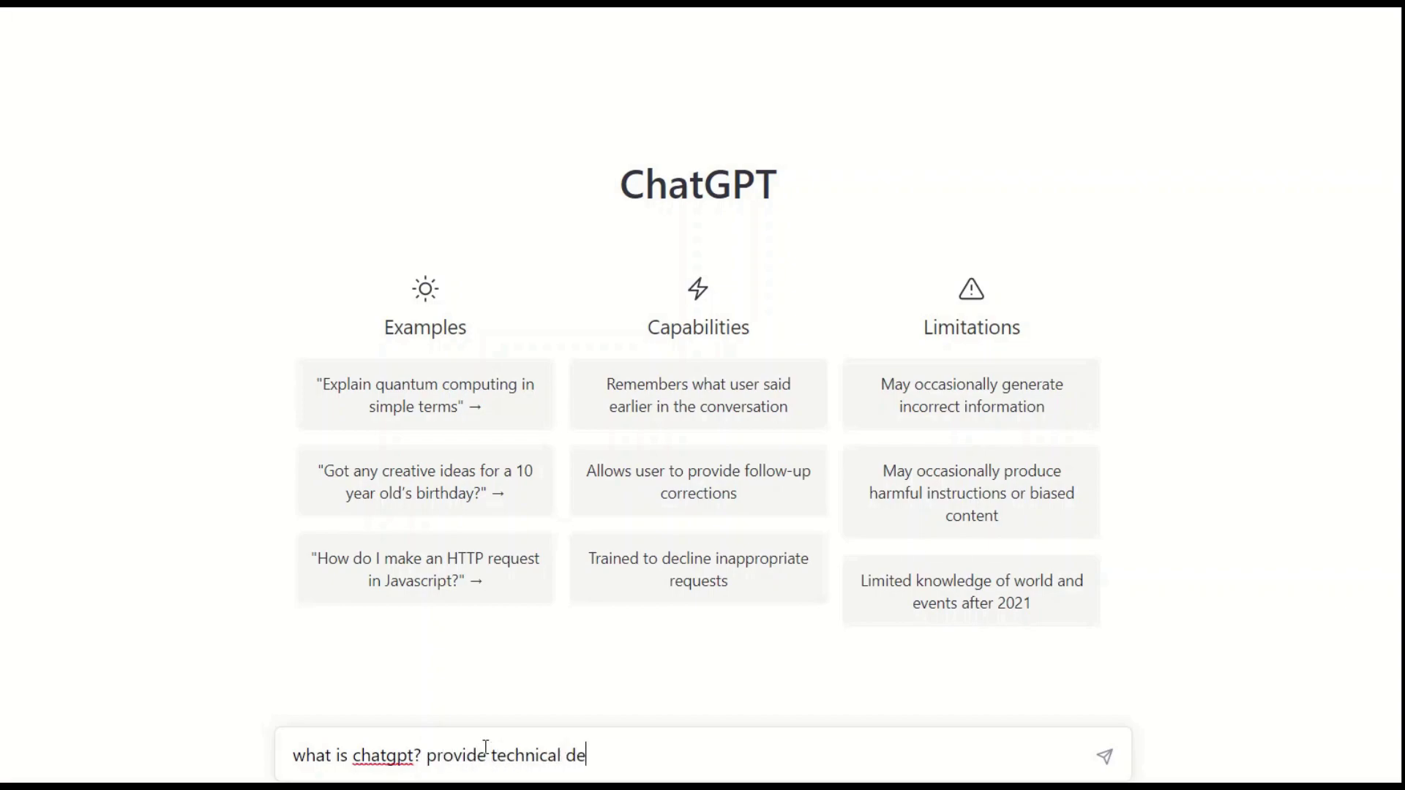
type("tails")
key("Return")
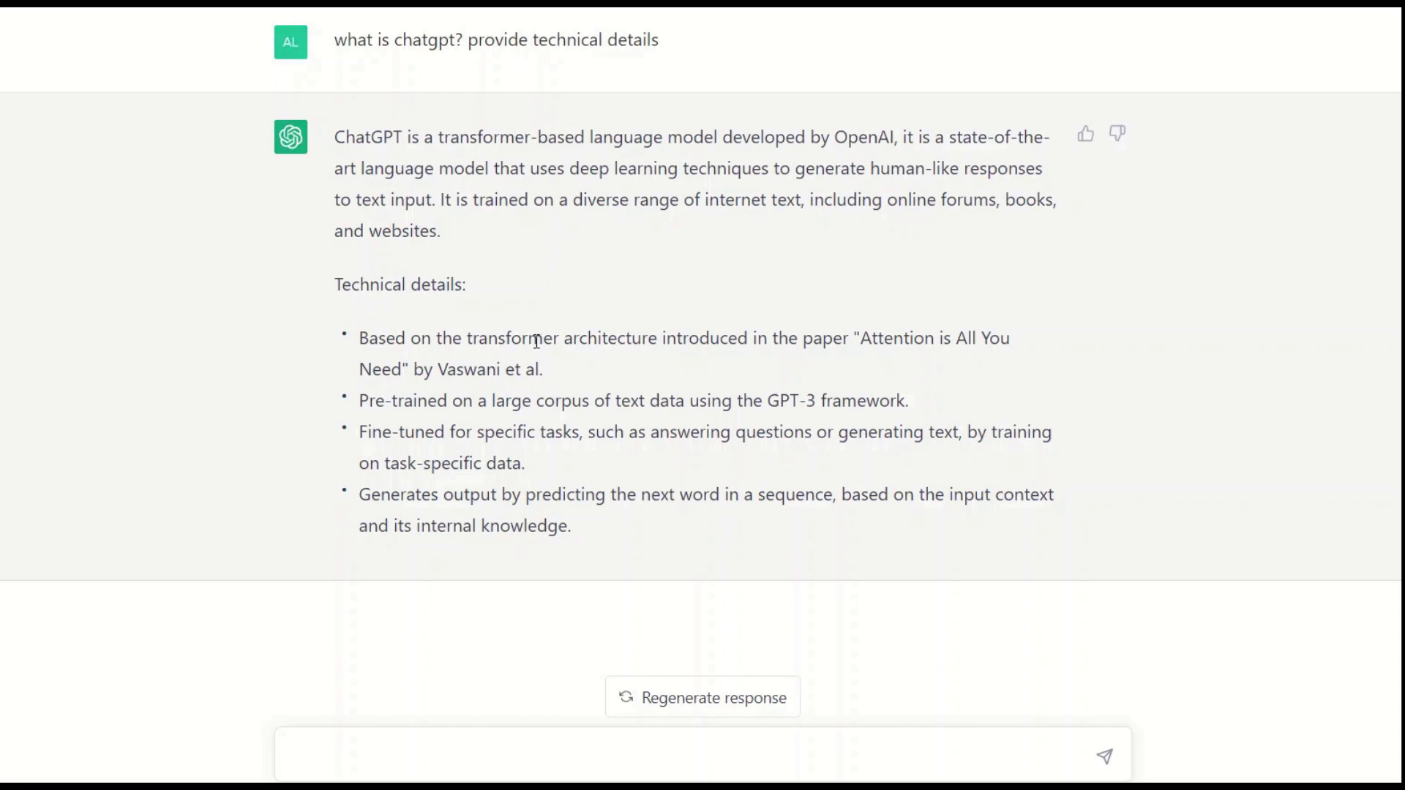
left_click_drag(463, 338, 674, 338)
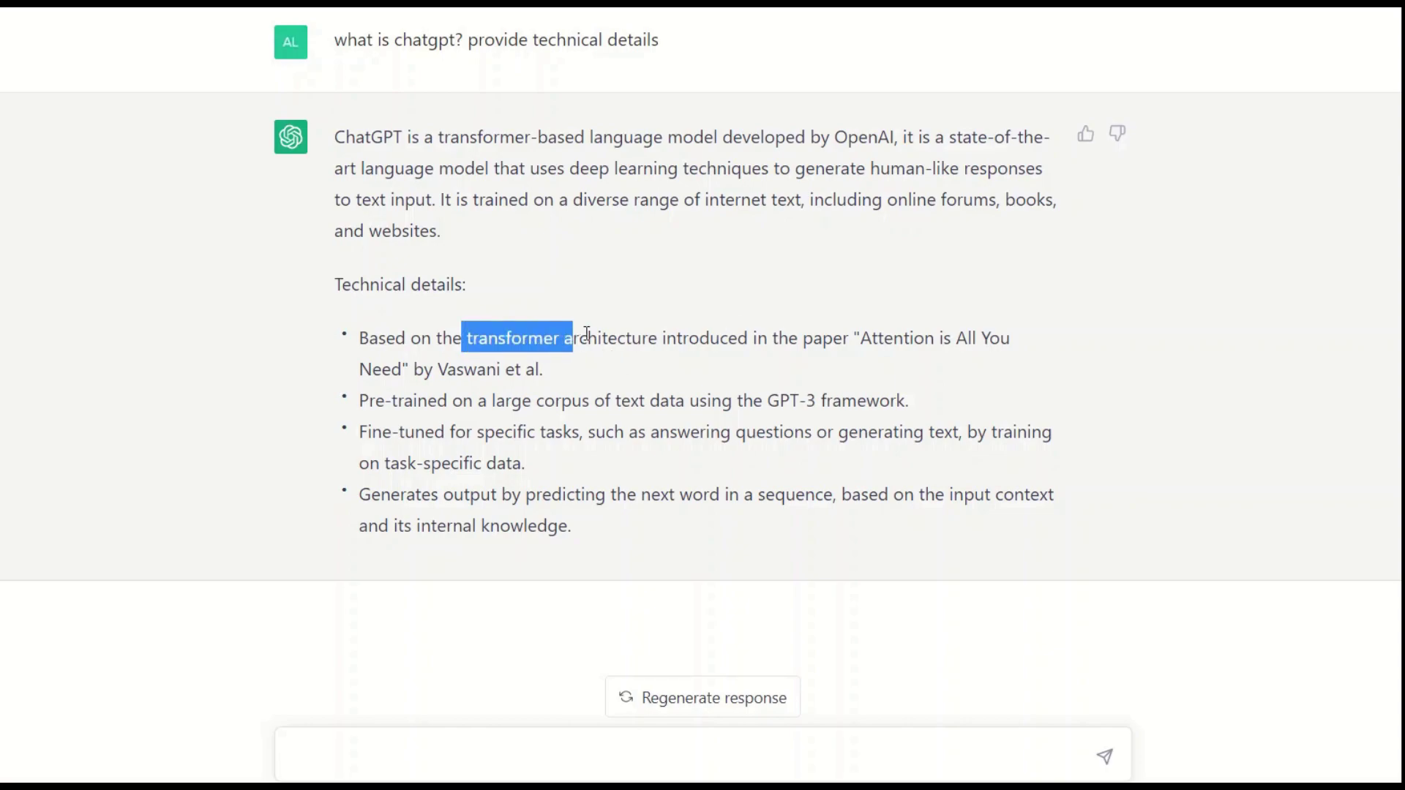
left_click(627, 440)
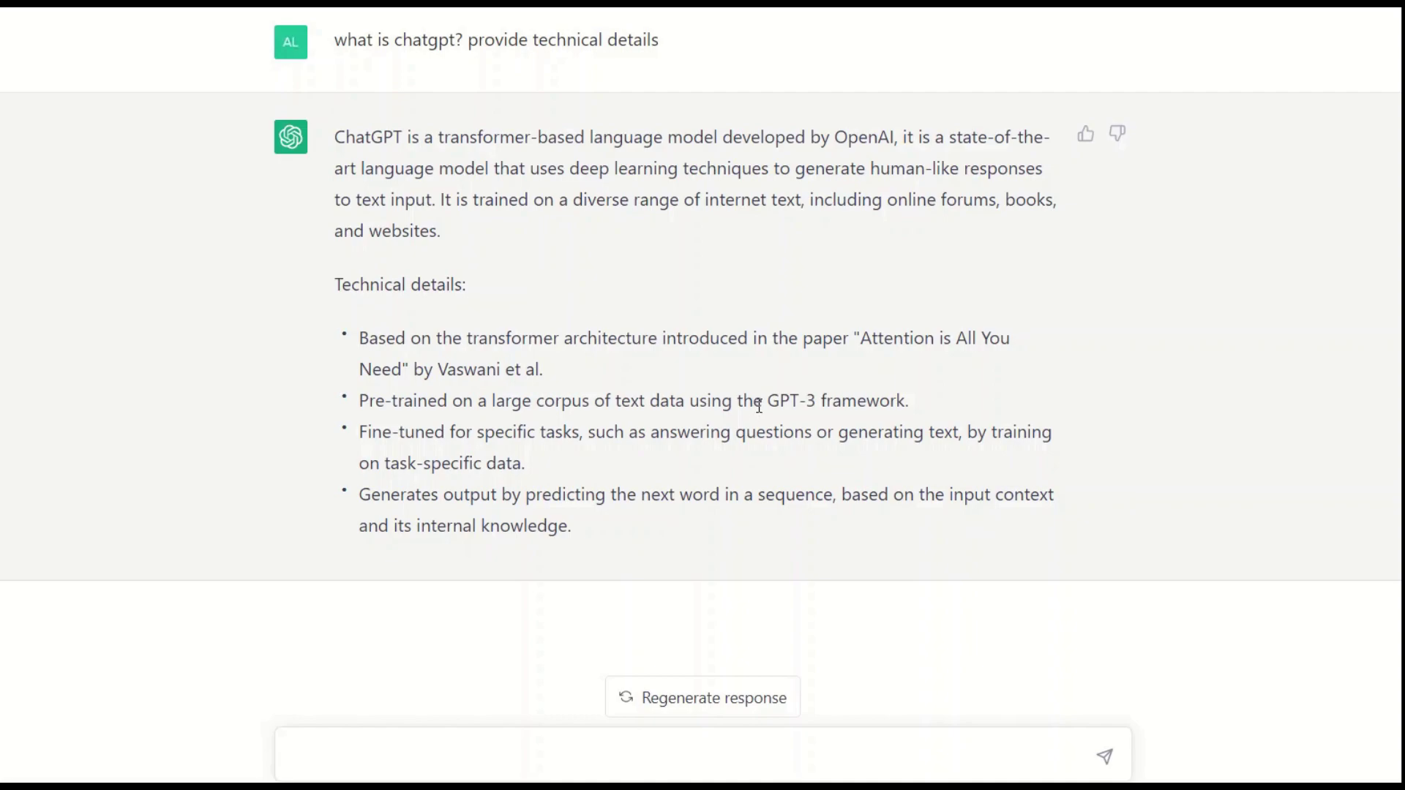
Point out the GPT-3 framework phrase and the word 'context' in the answer.
left_click_drag(771, 400, 912, 407)
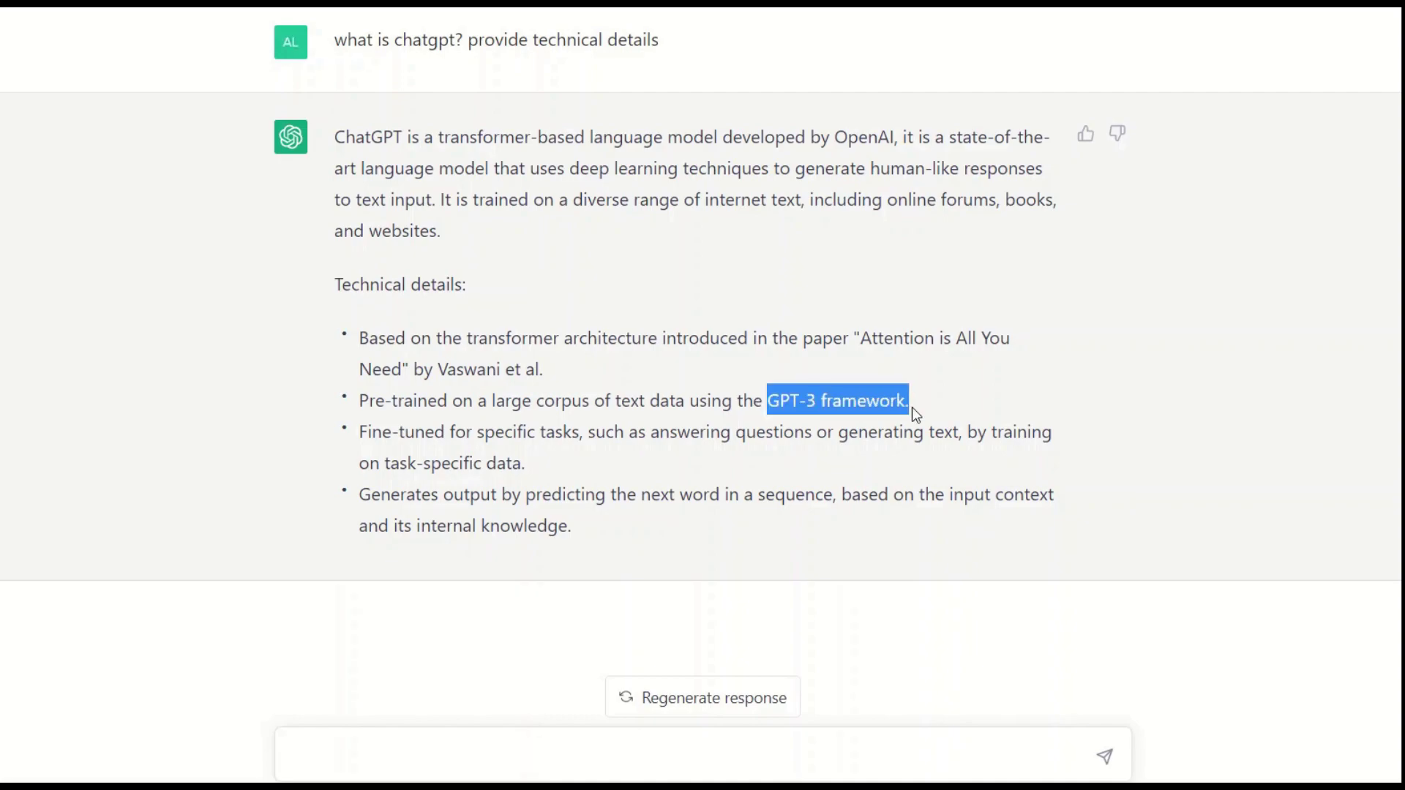
left_click(817, 443)
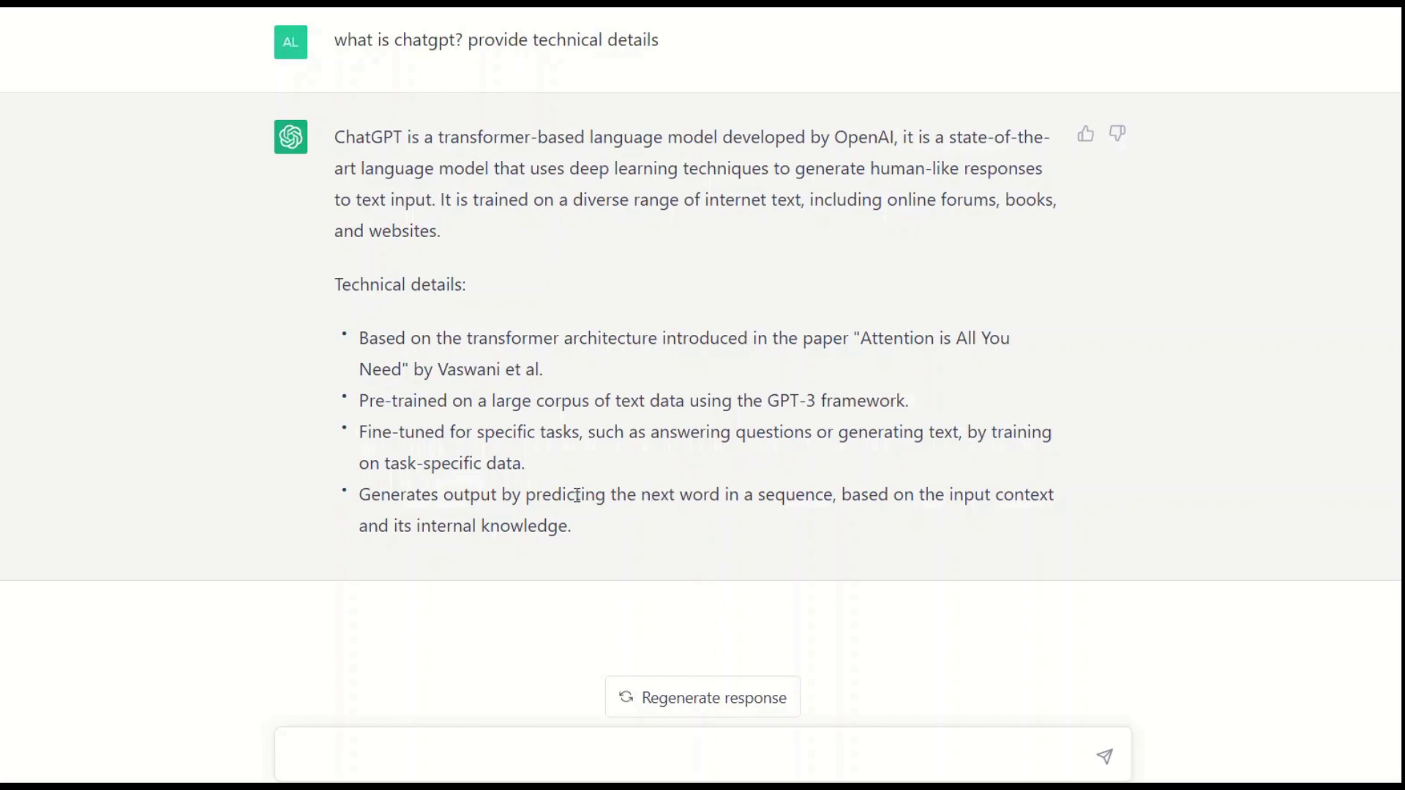
double_click(1008, 499)
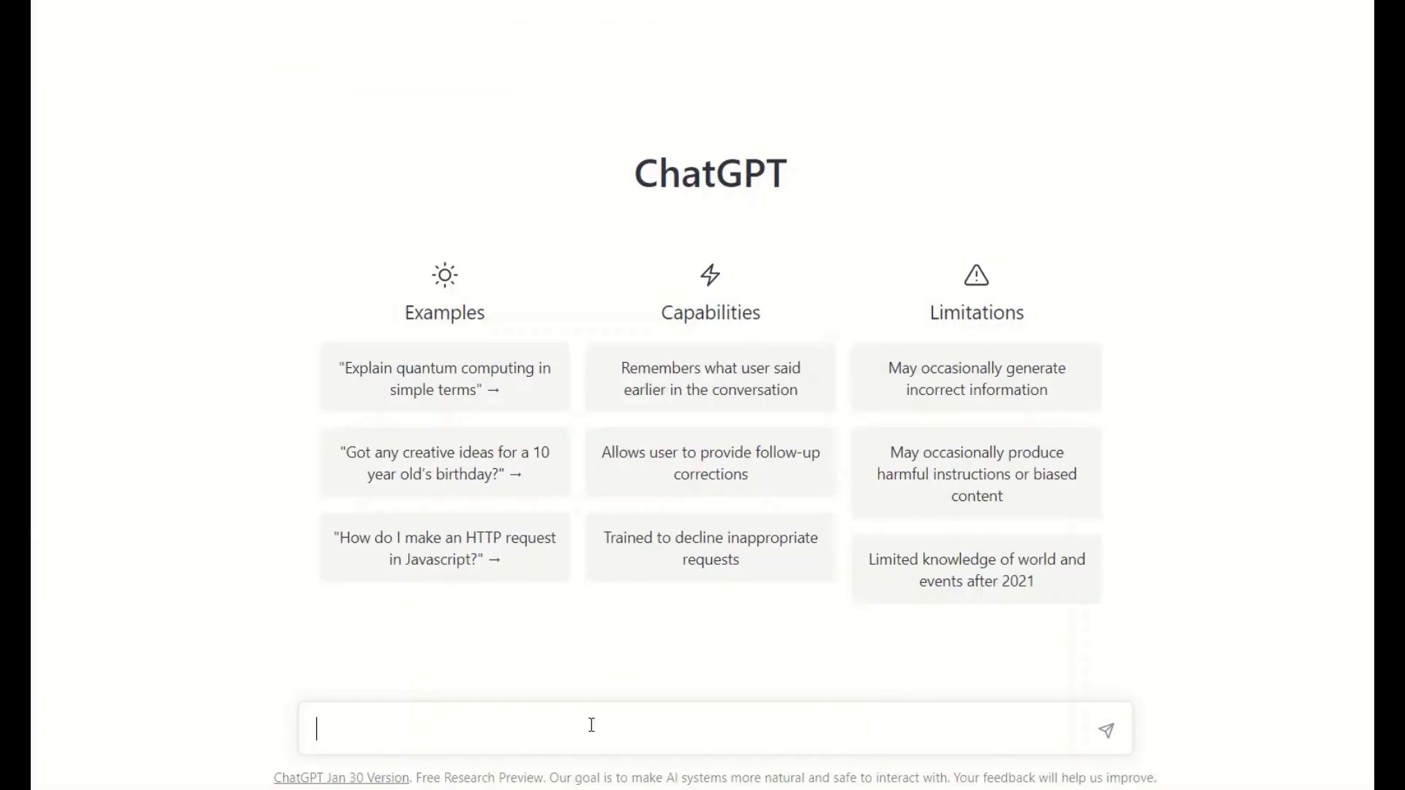
Send 'tell me something about ENIAC' as the first question of the new chat.
type("tell me ")
type("something about ")
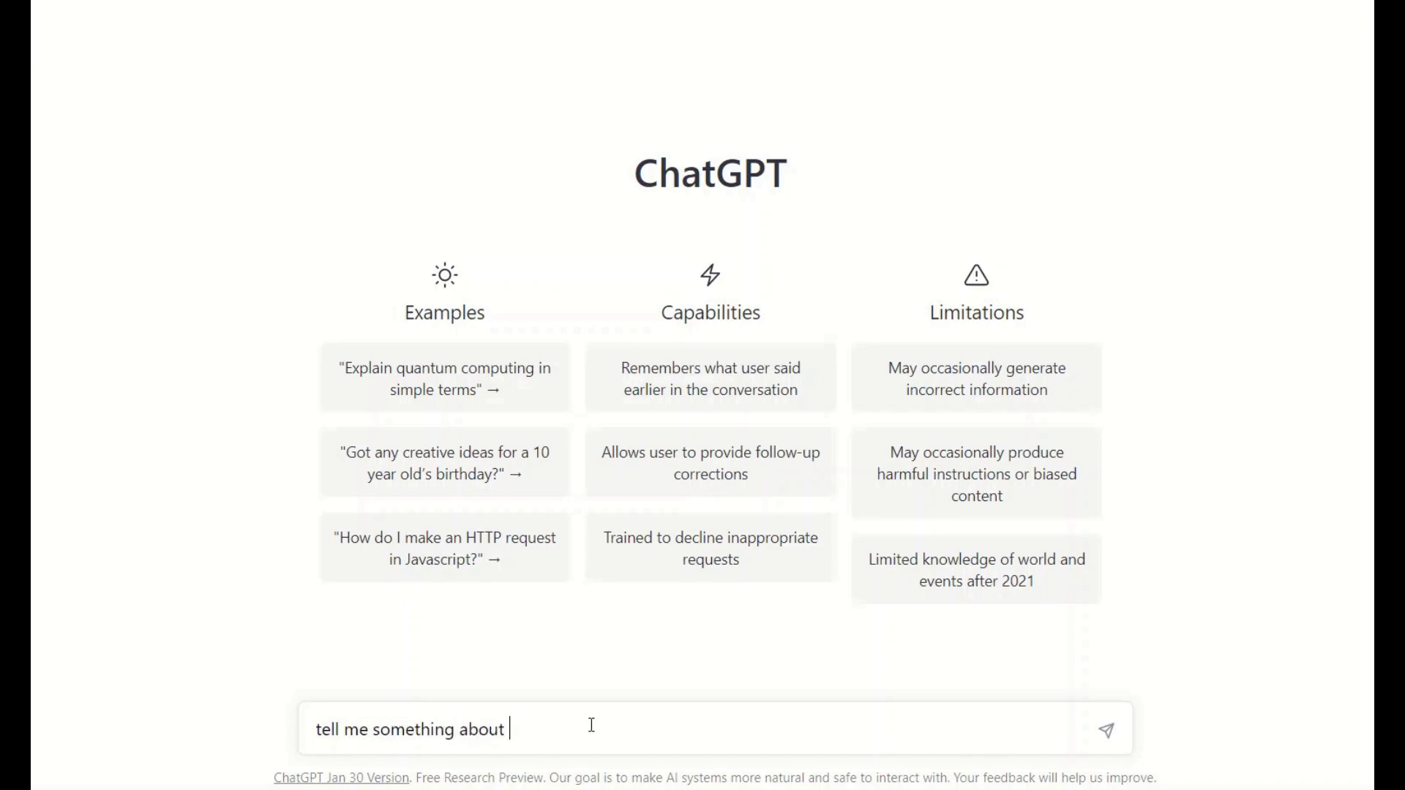
type("NNIA")
type("C")
key("Return")
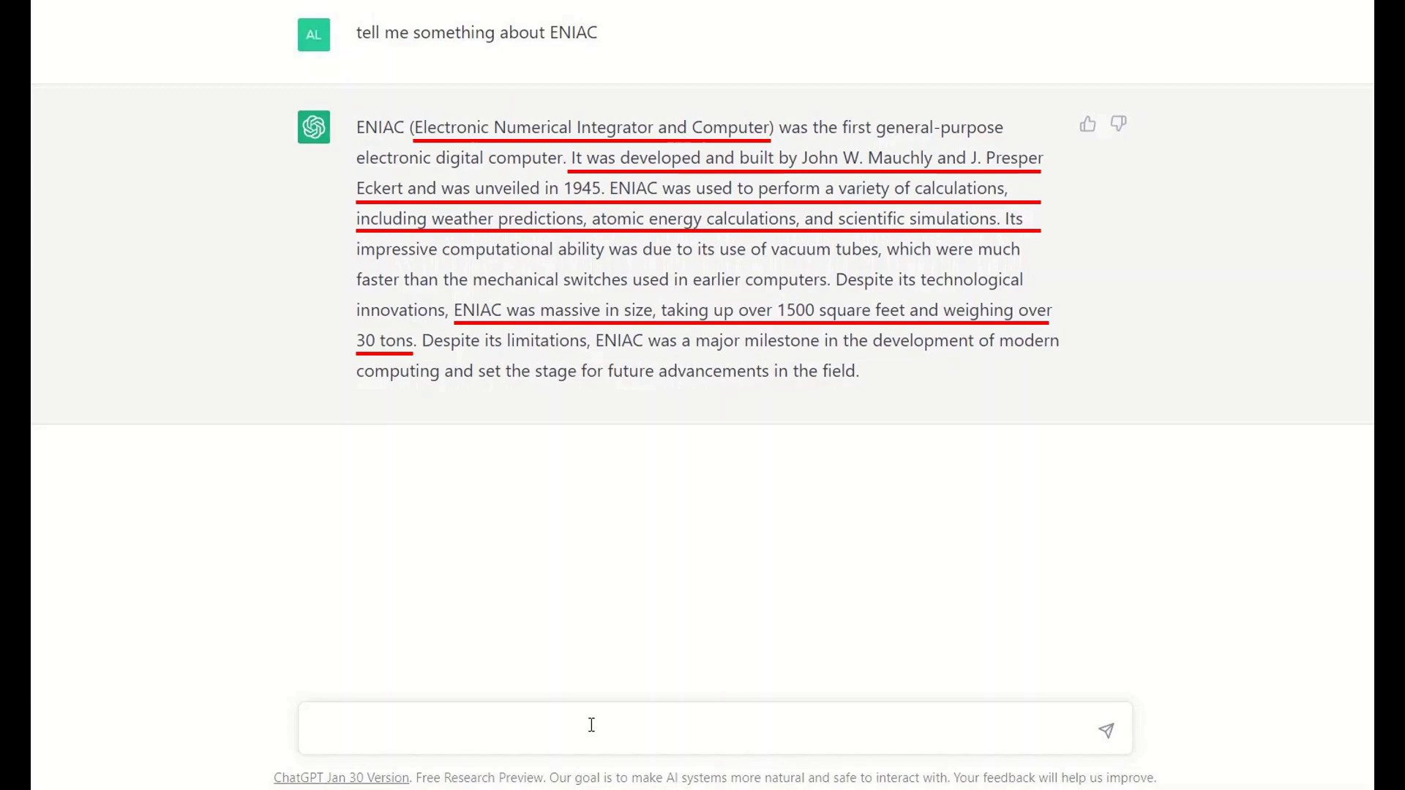
Ask who was responsible for programming ENIAC and how many vacuum tubes were used.
type("Who was")
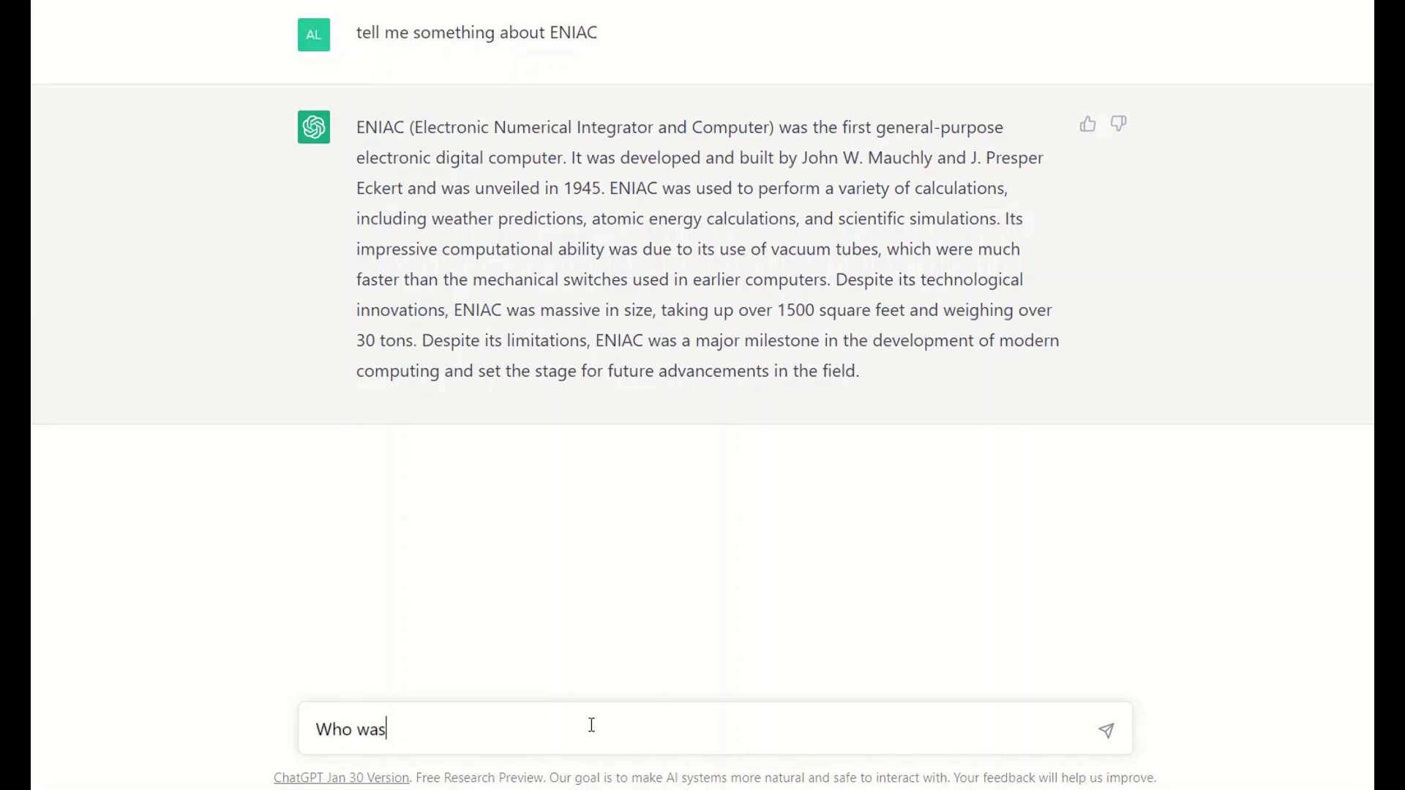
type(" responsible ")
type("for progr")
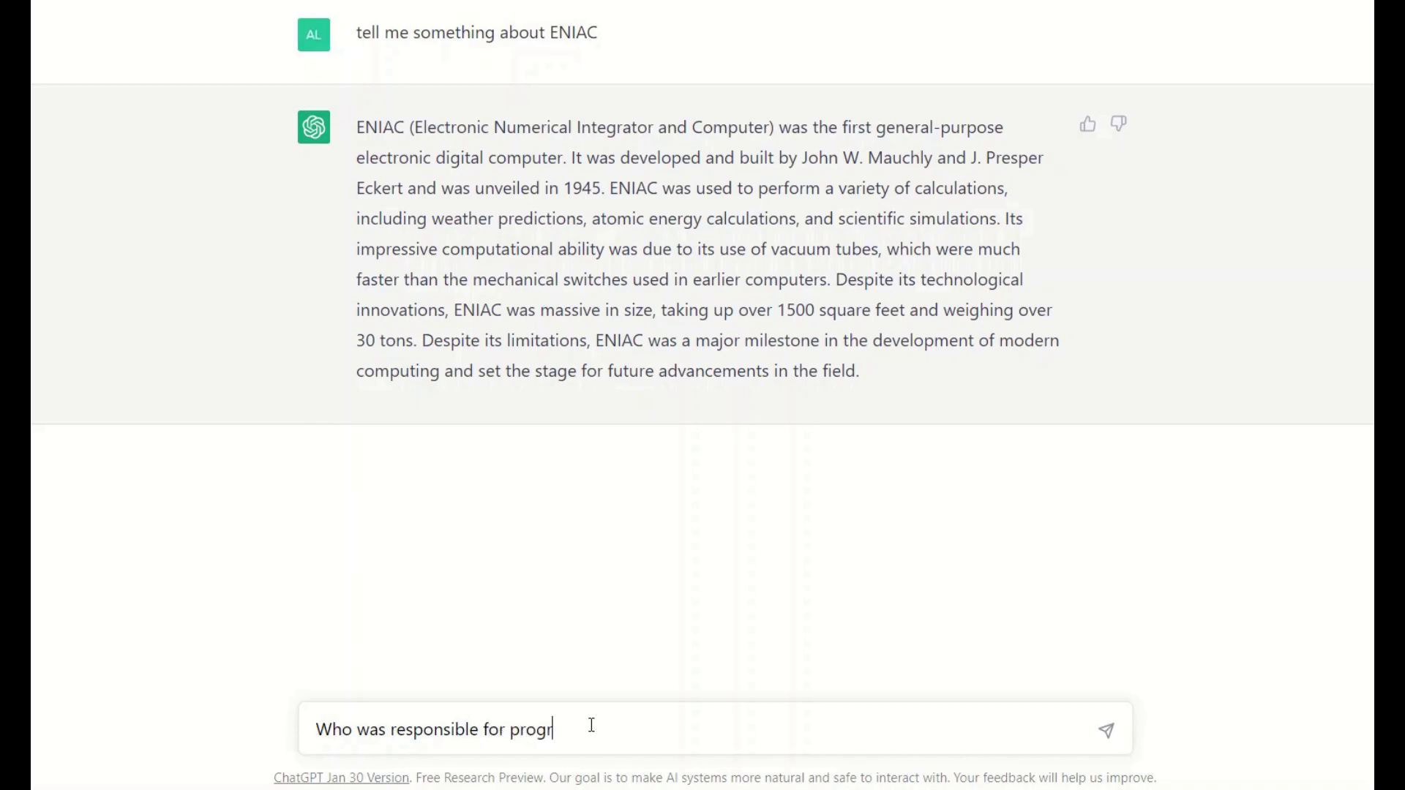
type("amming ENIAC")
key("Return")
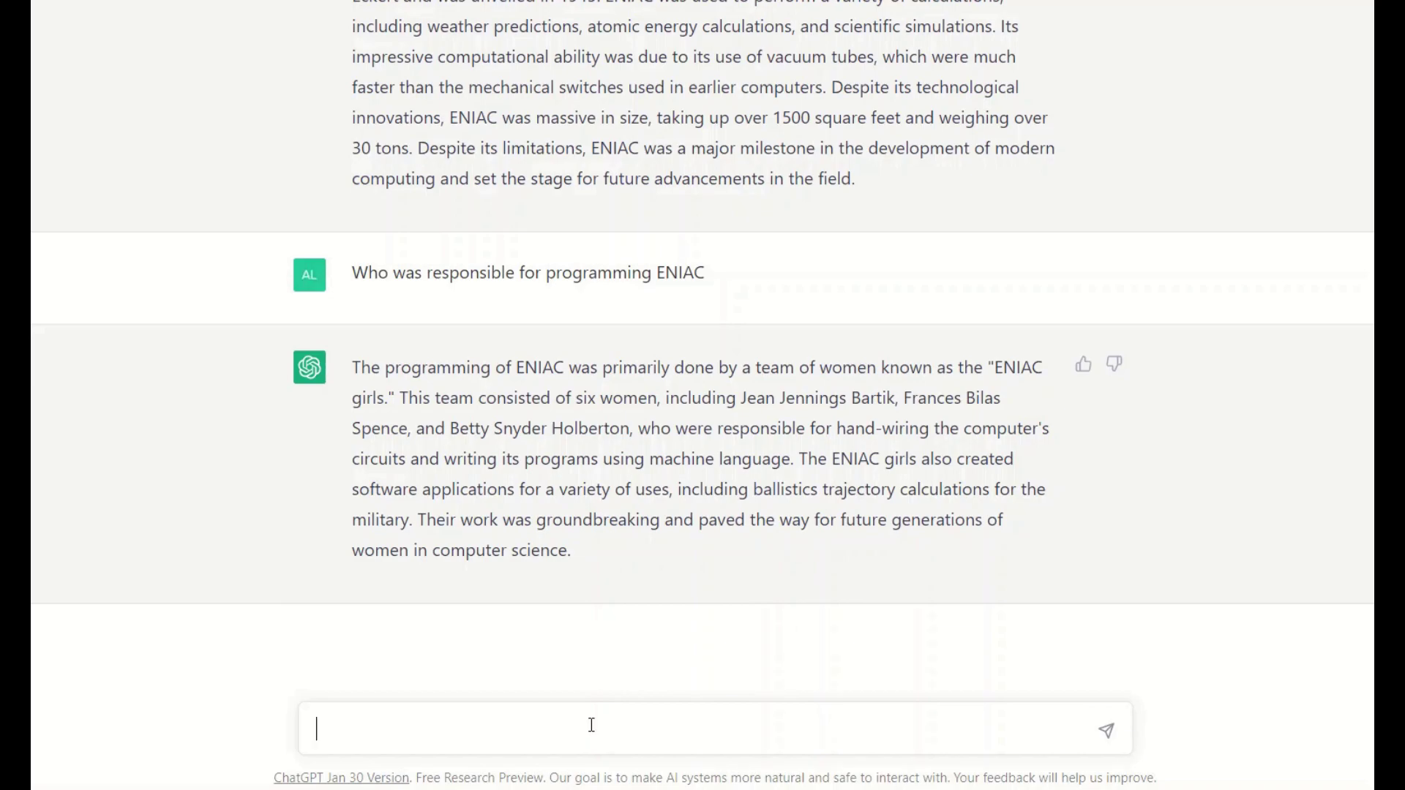
type("how man")
type("ac")
type("uum tu")
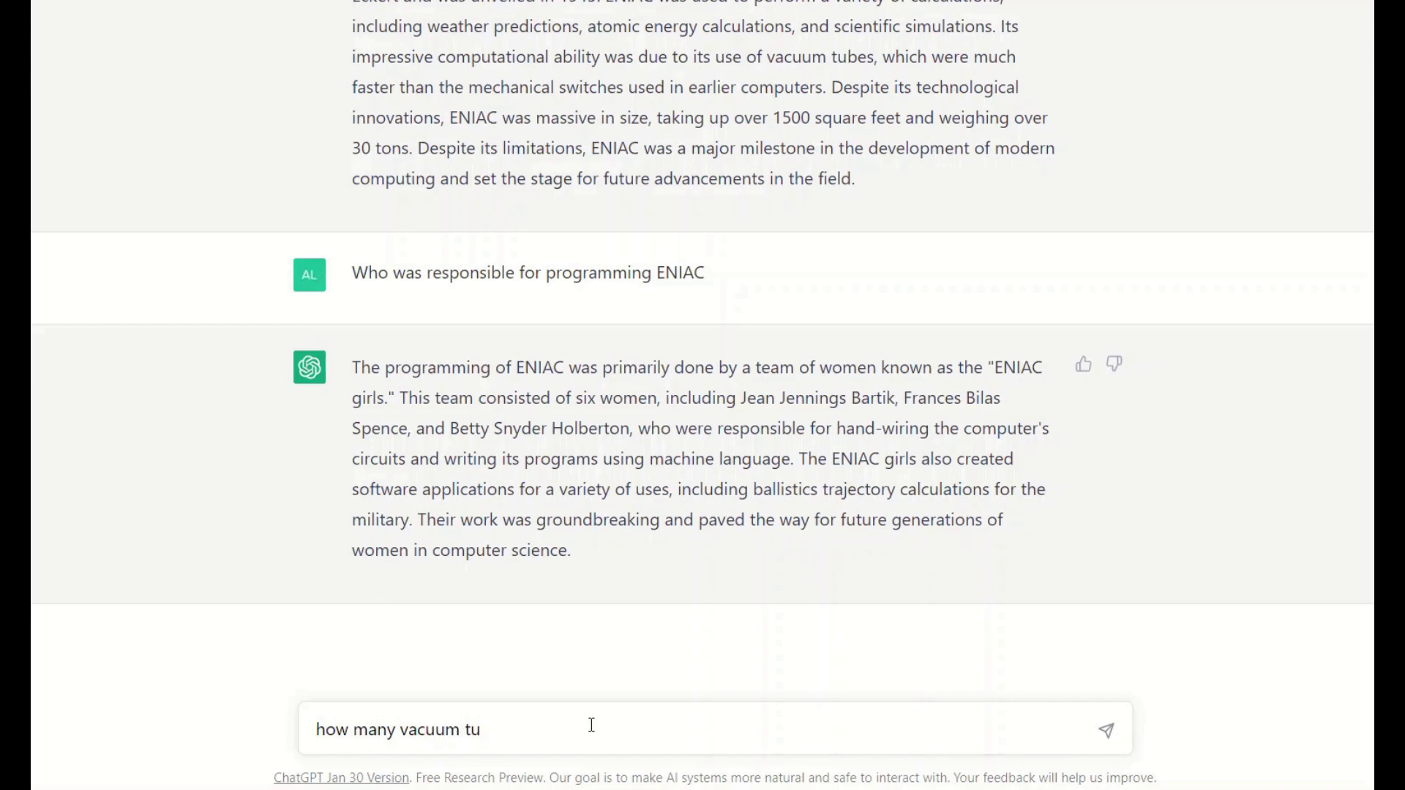
type("ebes were")
type(" used")
key("Return")
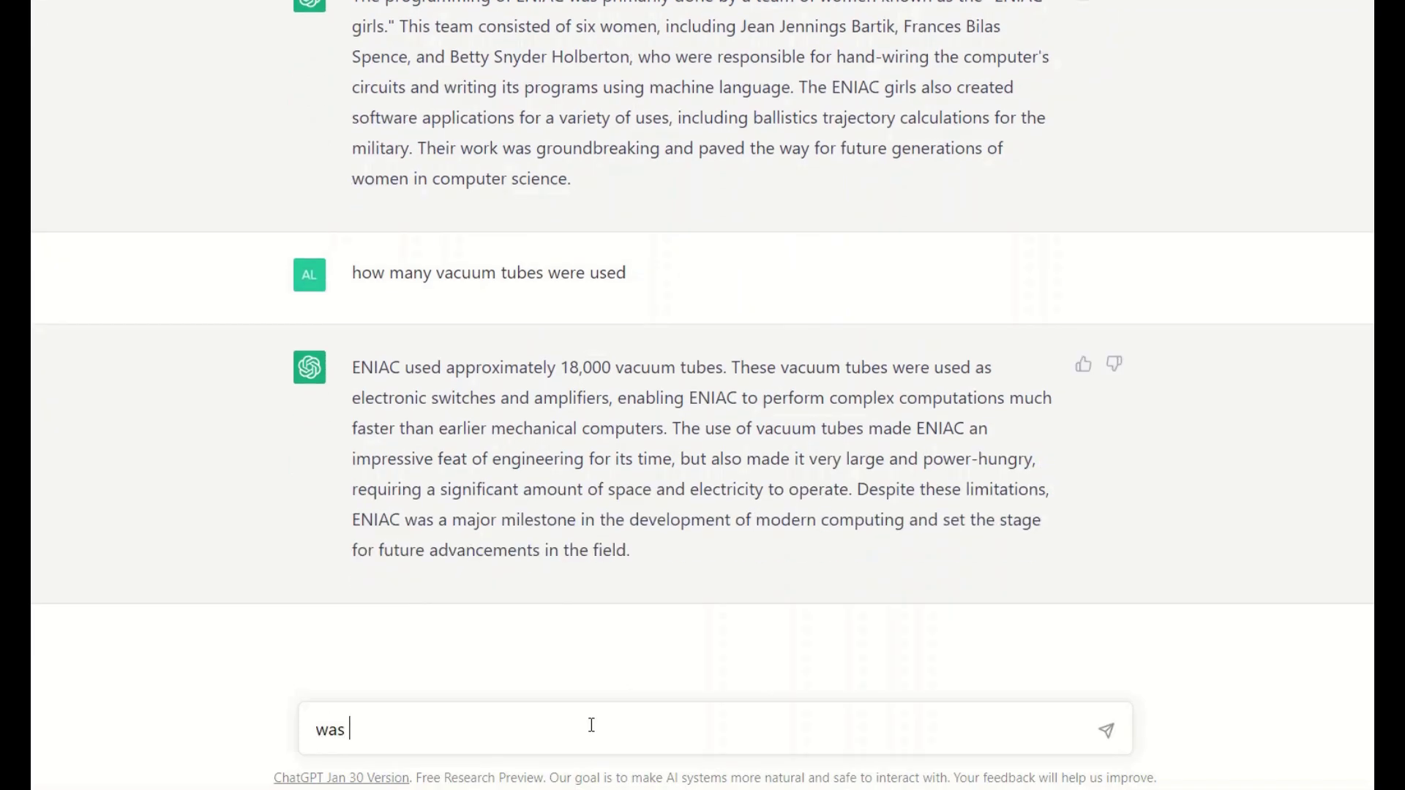
Ask whether ENIAC's program was difficult to debug, then type 'what is save soil movement' in a new chat.
type("it diffi")
type("cult to ")
type("debug the ")
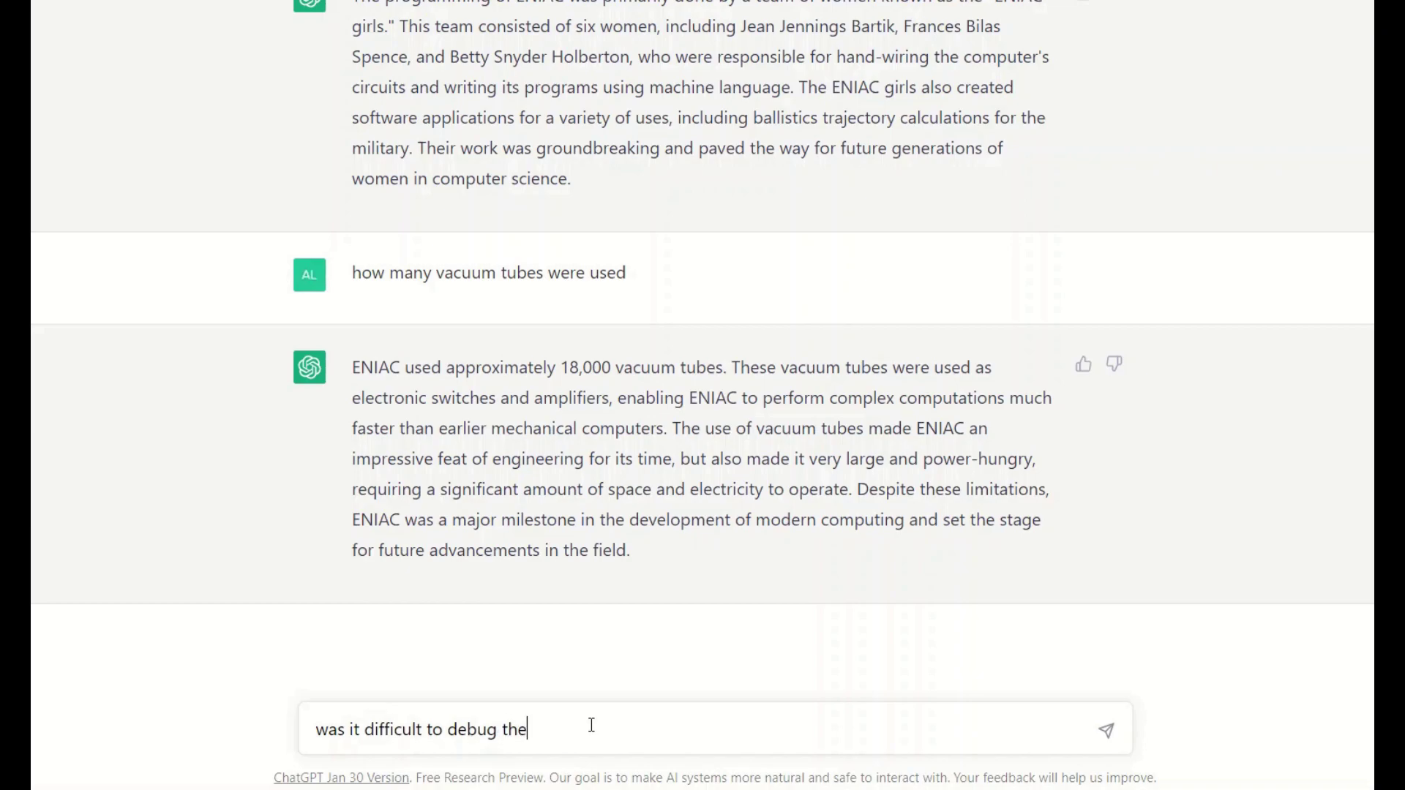
type("progra")
type("m")
key("Return")
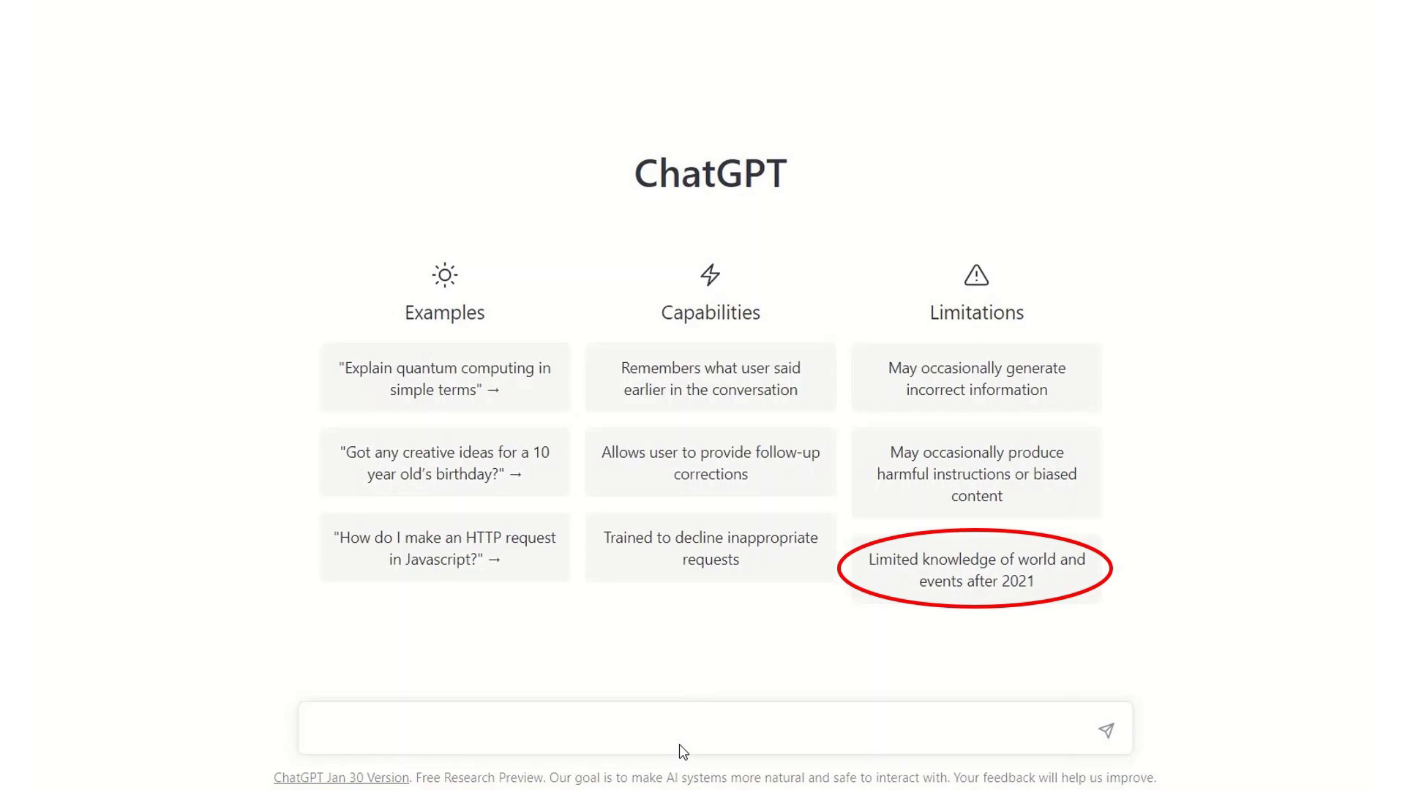
type("what")
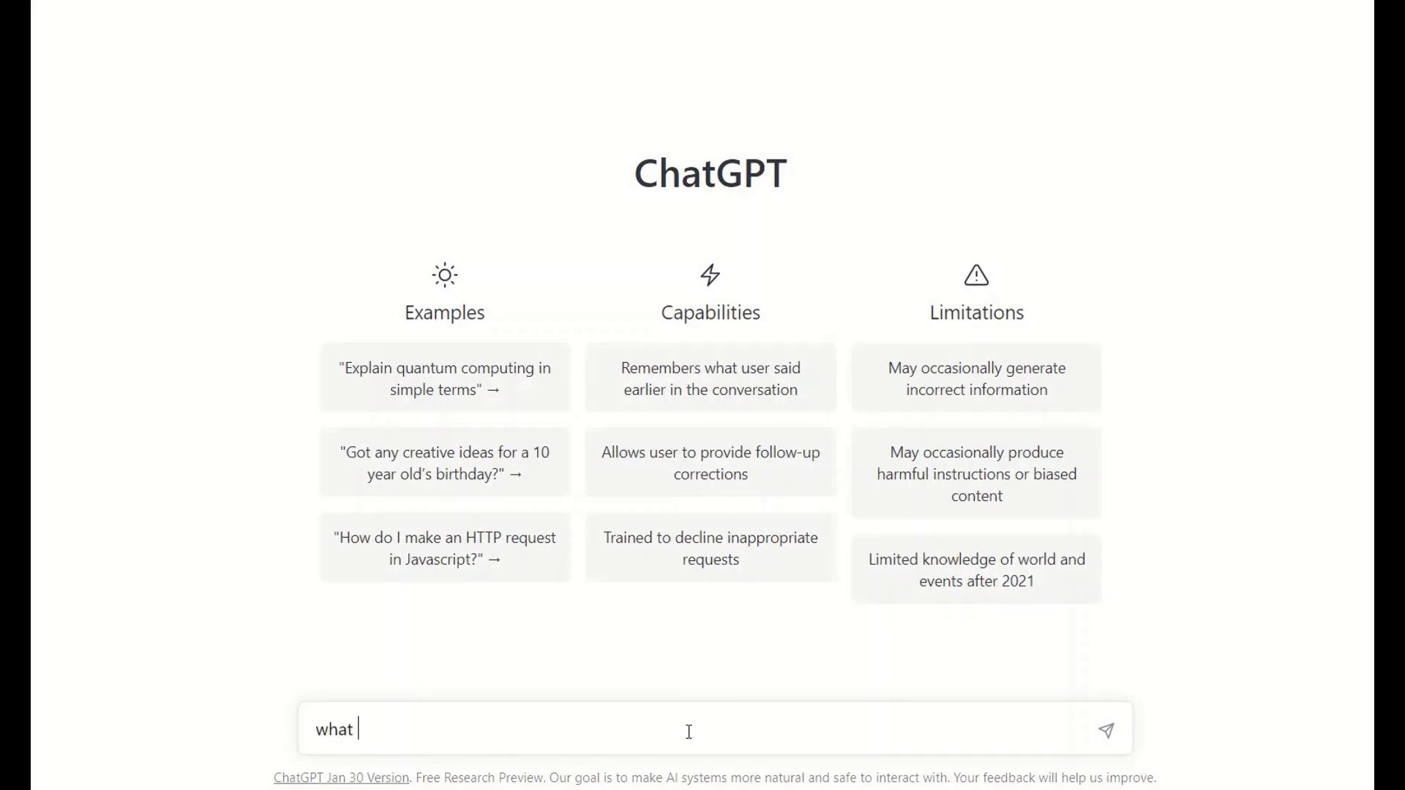
type(" is save soil movement")
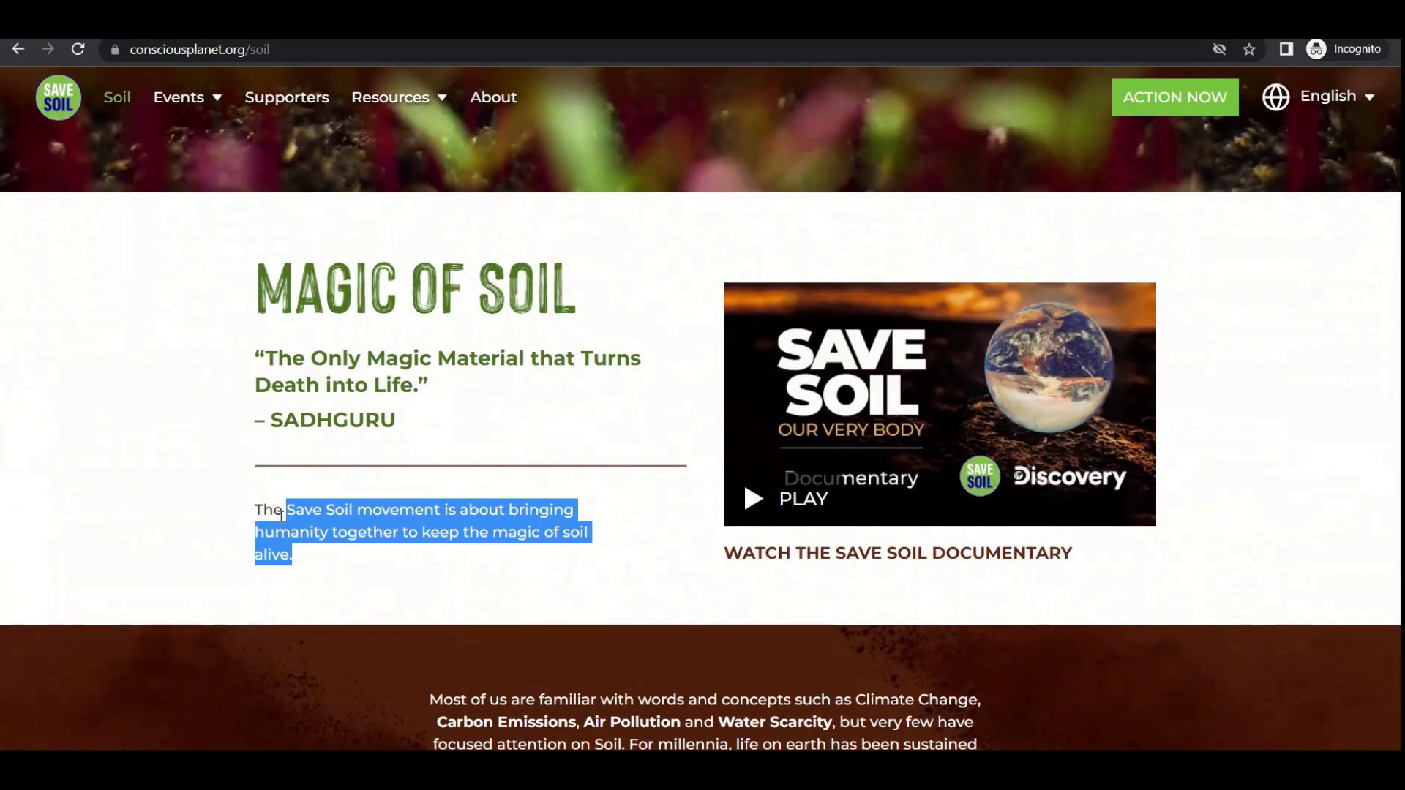
Scroll the consciousplanet.org soil page and go to its Events page.
scroll(362, 552, "down", 3)
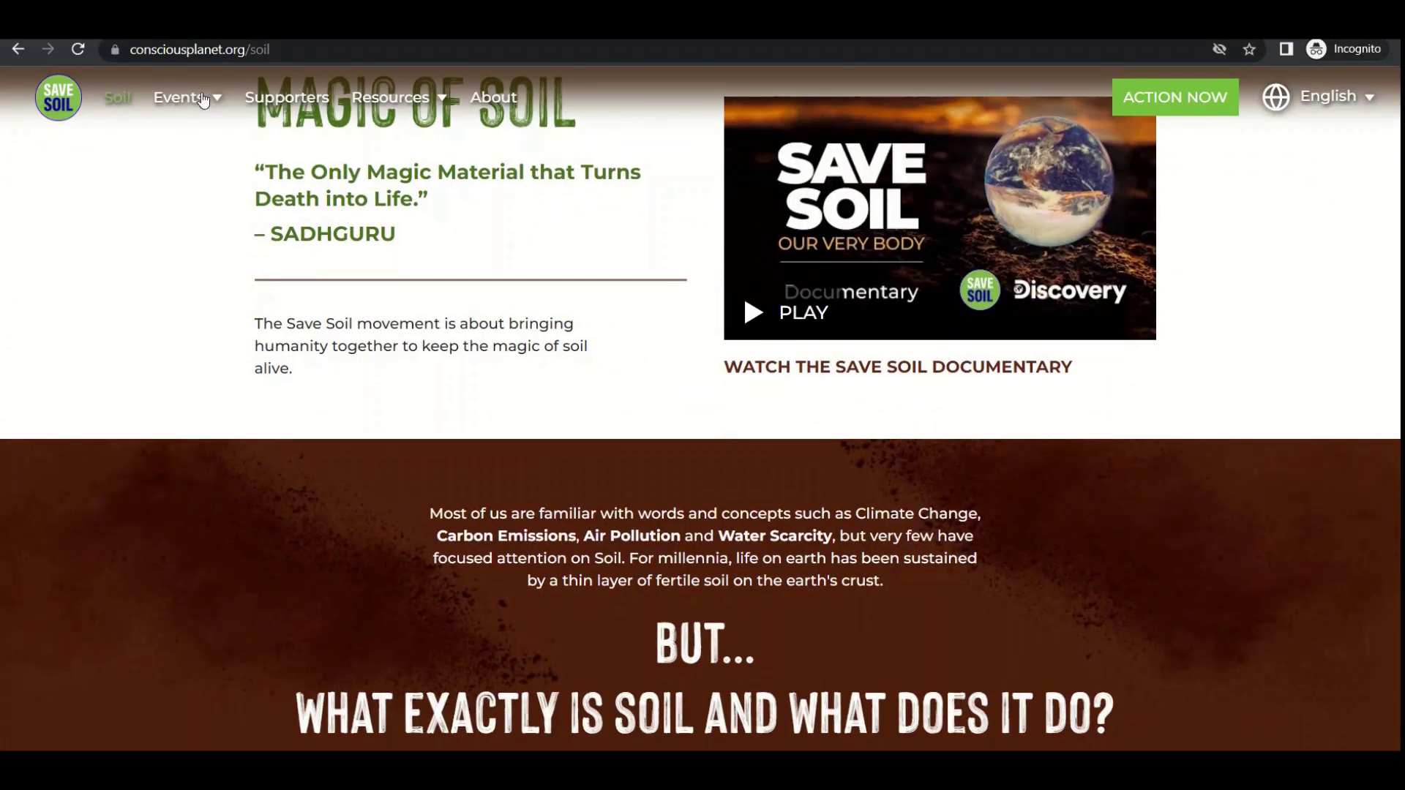
mouse_move(179, 96)
left_click(198, 179)
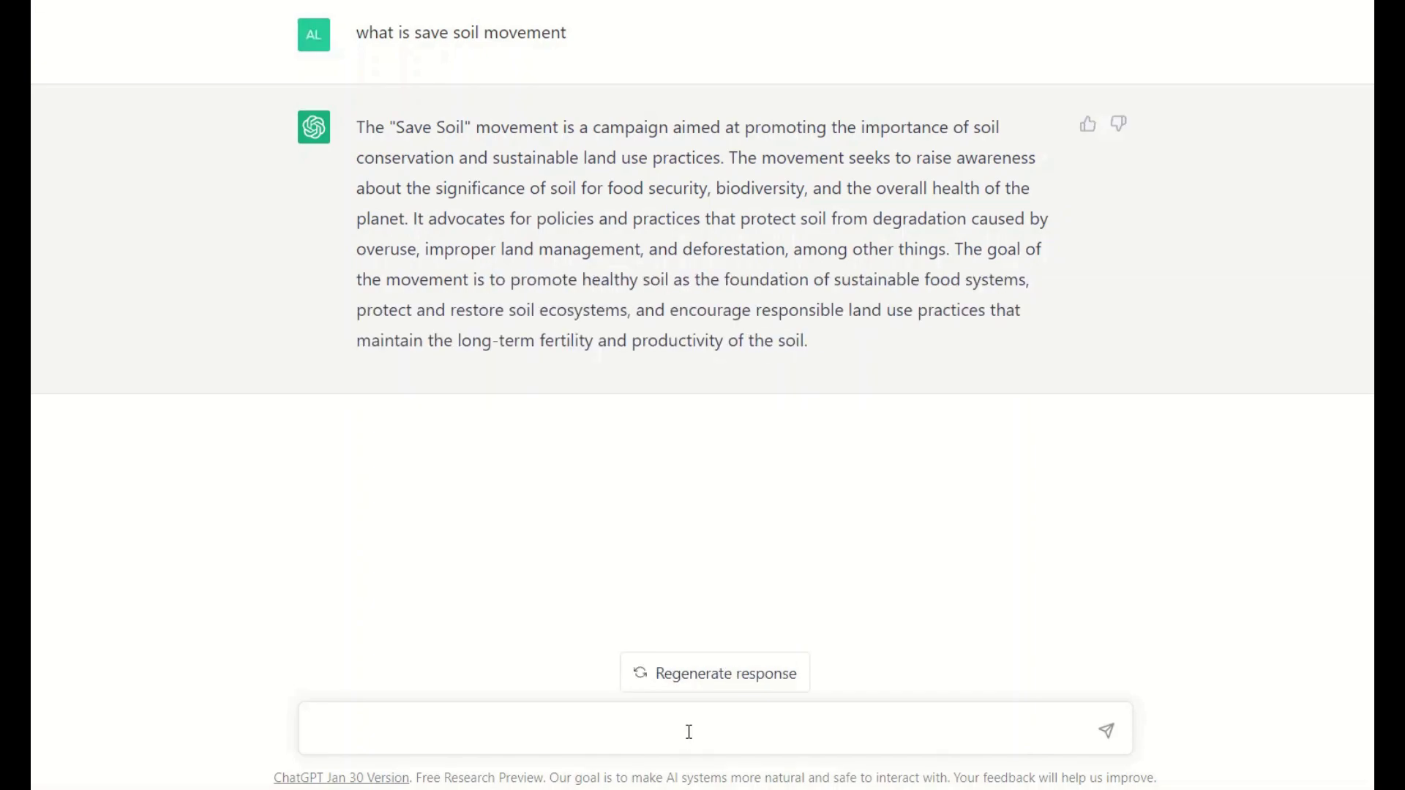
Ask the follow-up 'who started it' about the Save Soil movement.
type("who st")
type("arted it")
key("Return")
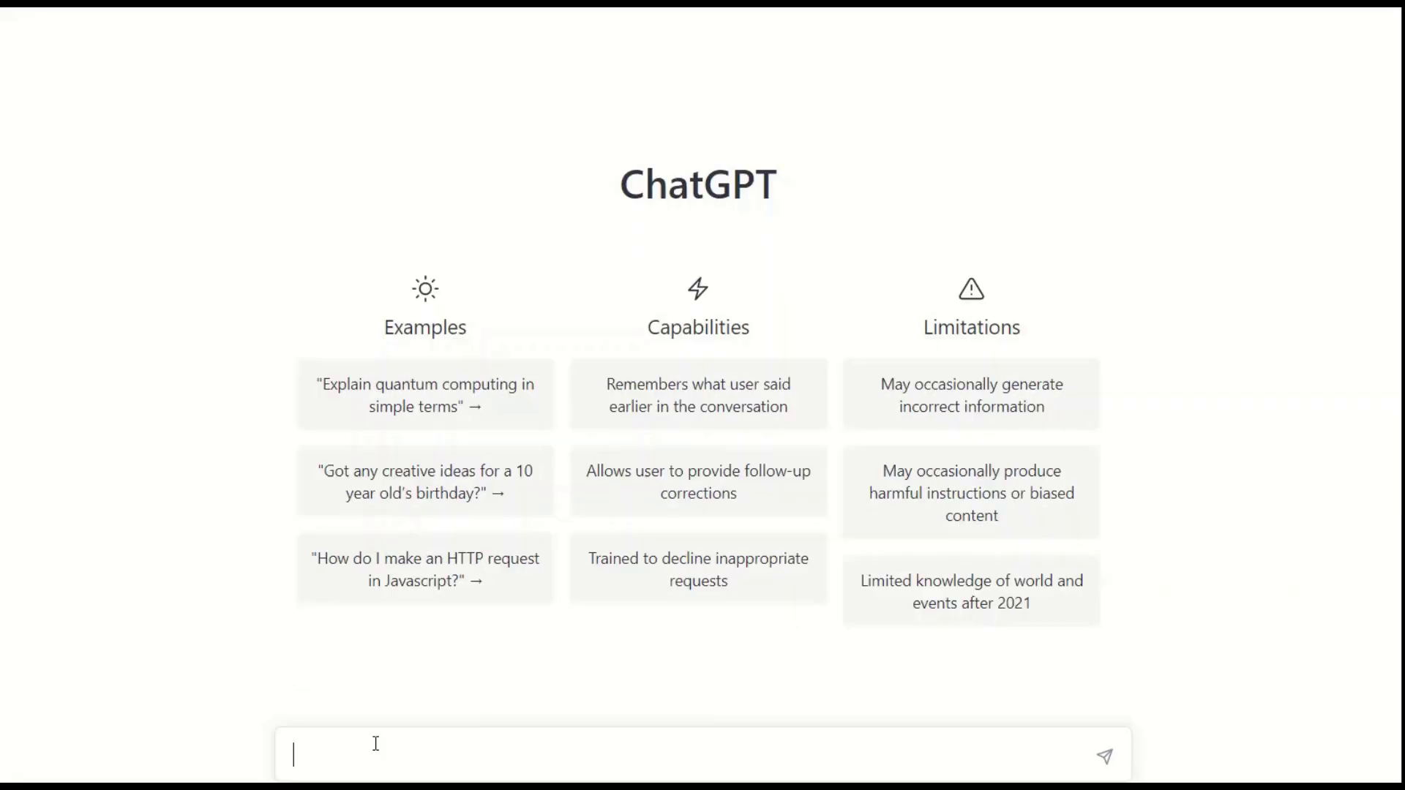
Request a summary of 'lithography and the future of Moore's law' and ask about the printing industry.
type("provide a summ")
type("ary of the article ti")
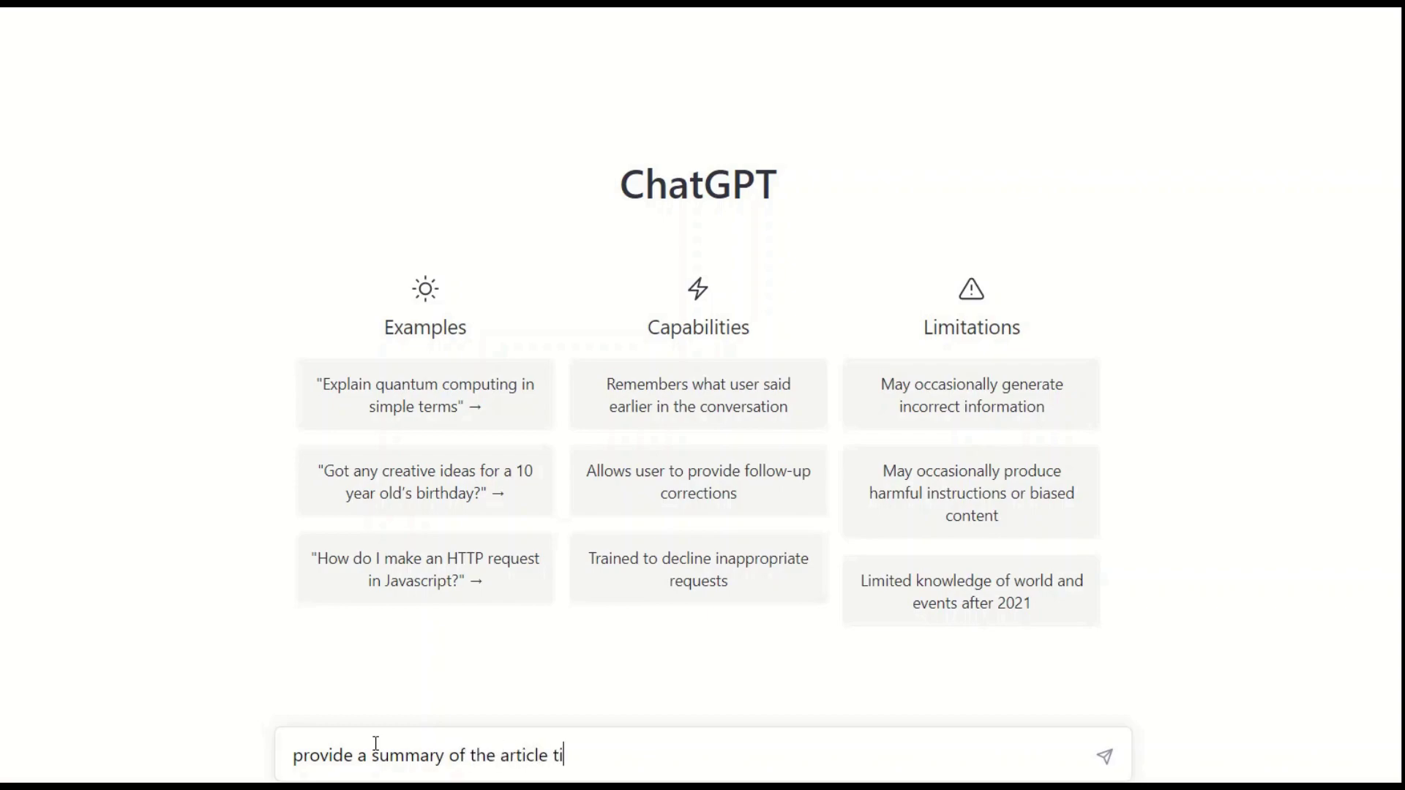
type("tled lithography ")
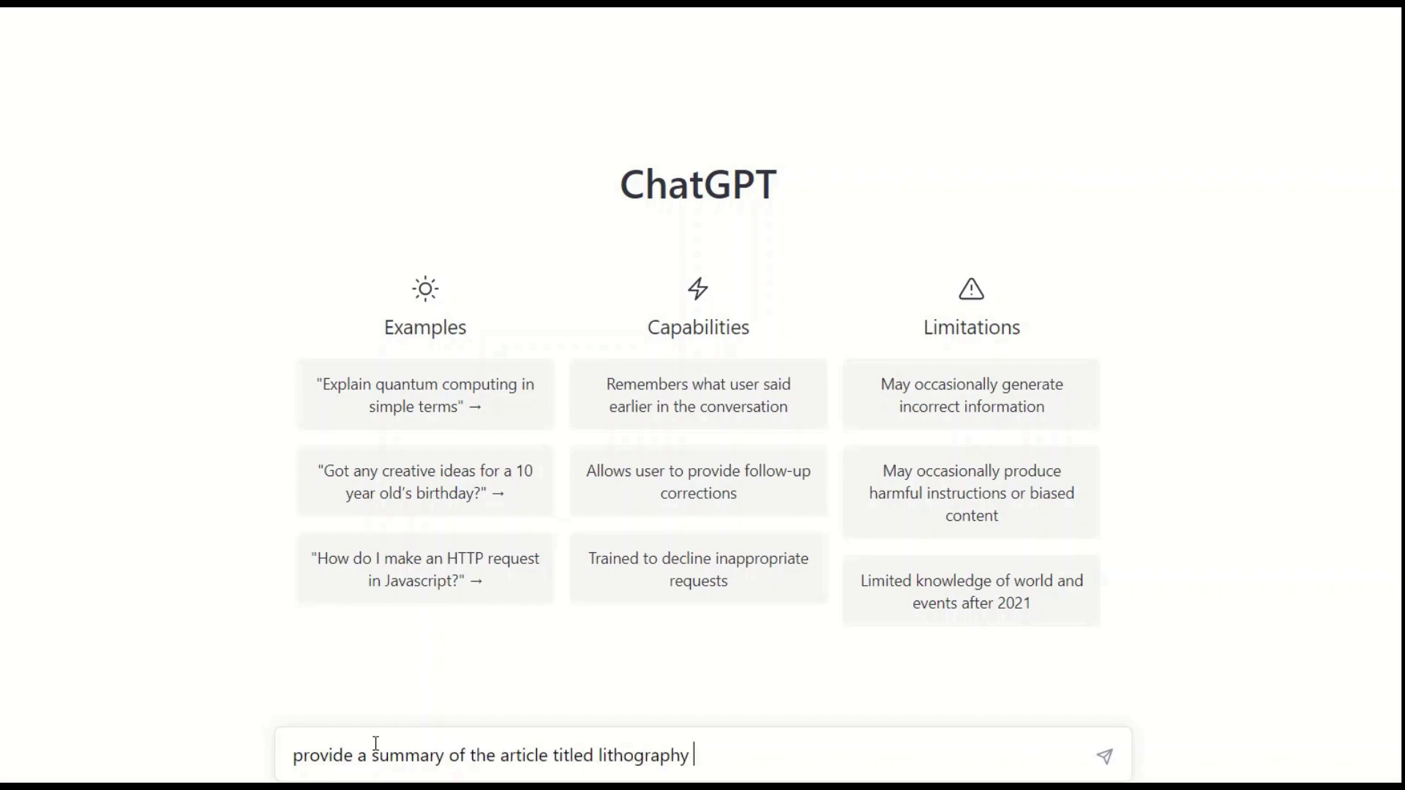
type("and the futur")
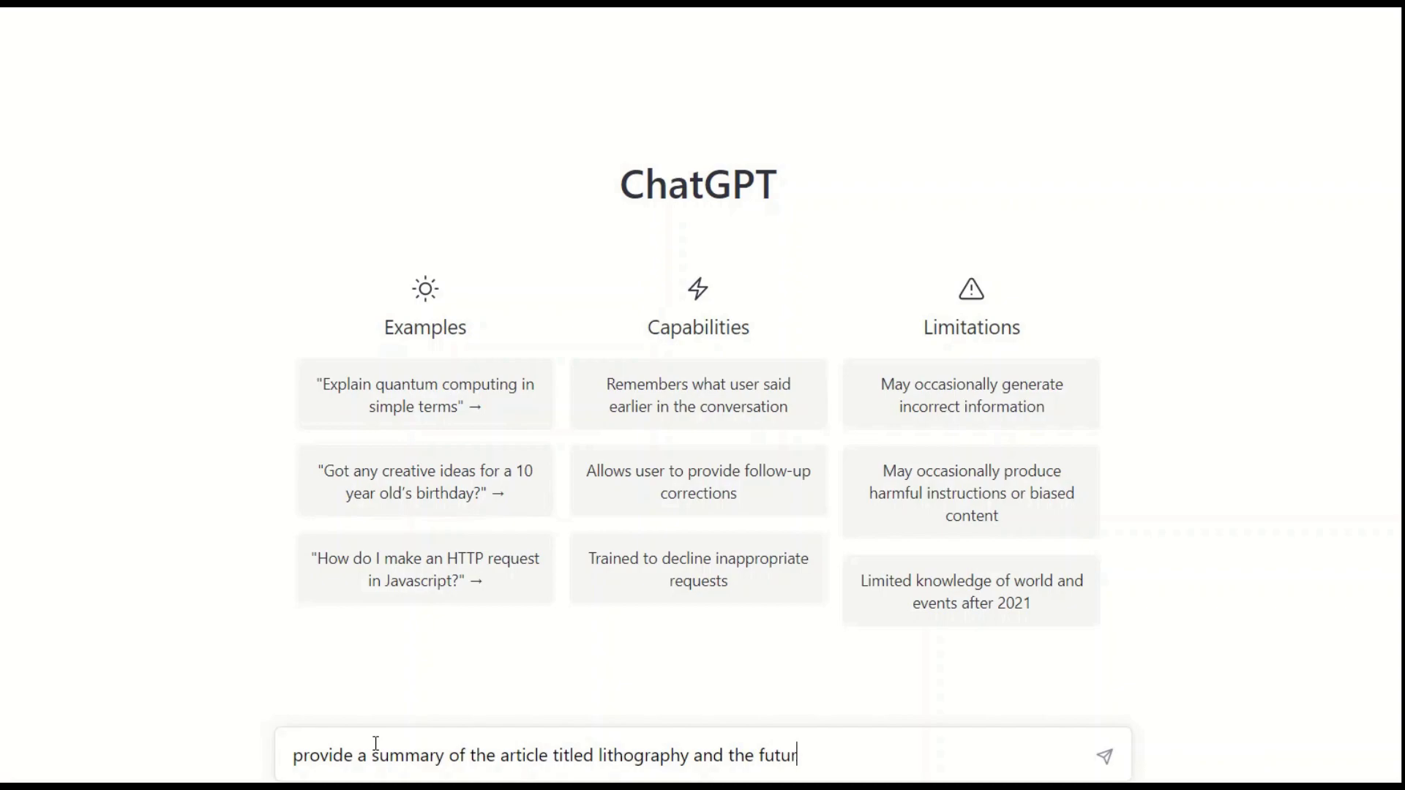
type("e of moore;")
type("'s law")
key("Return")
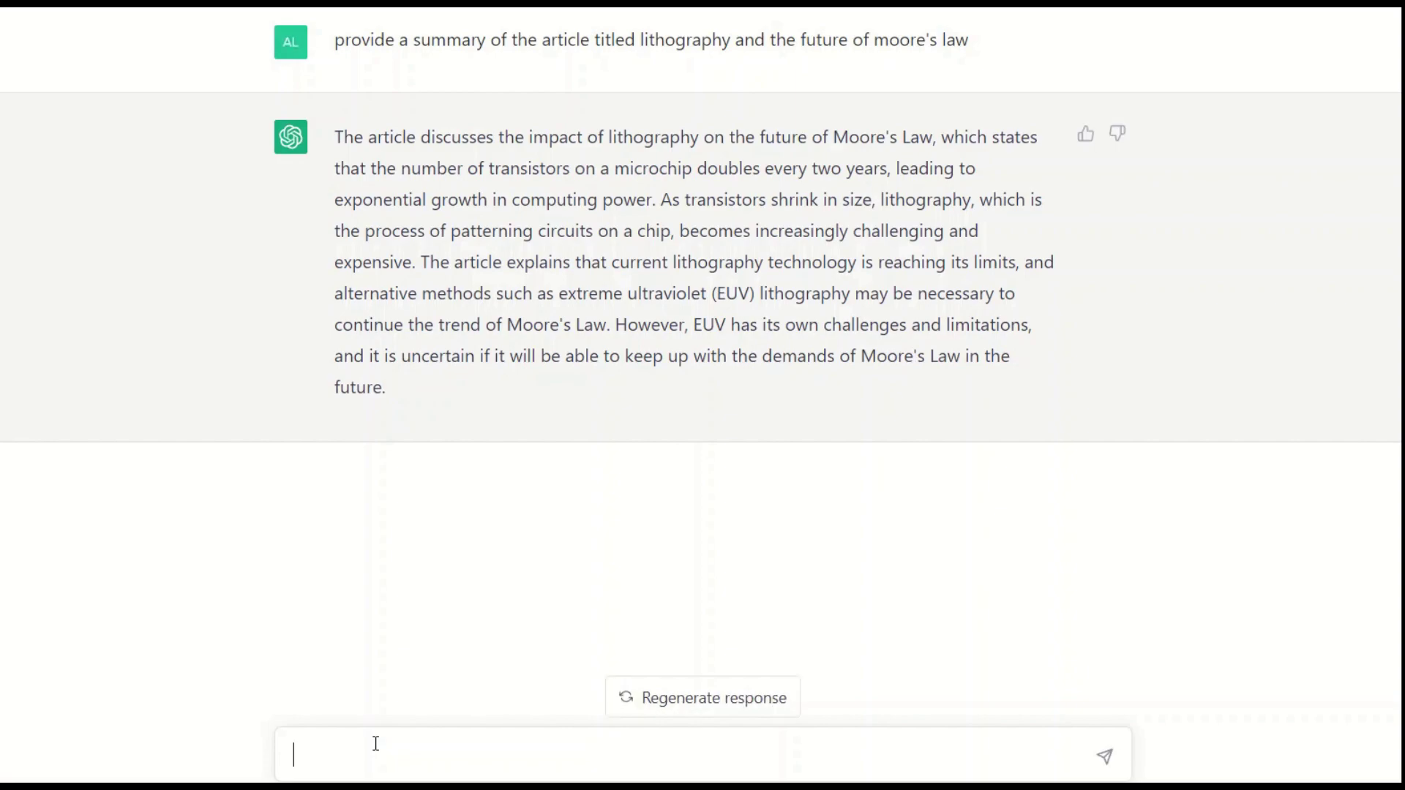
type("what does")
type(" it say abo")
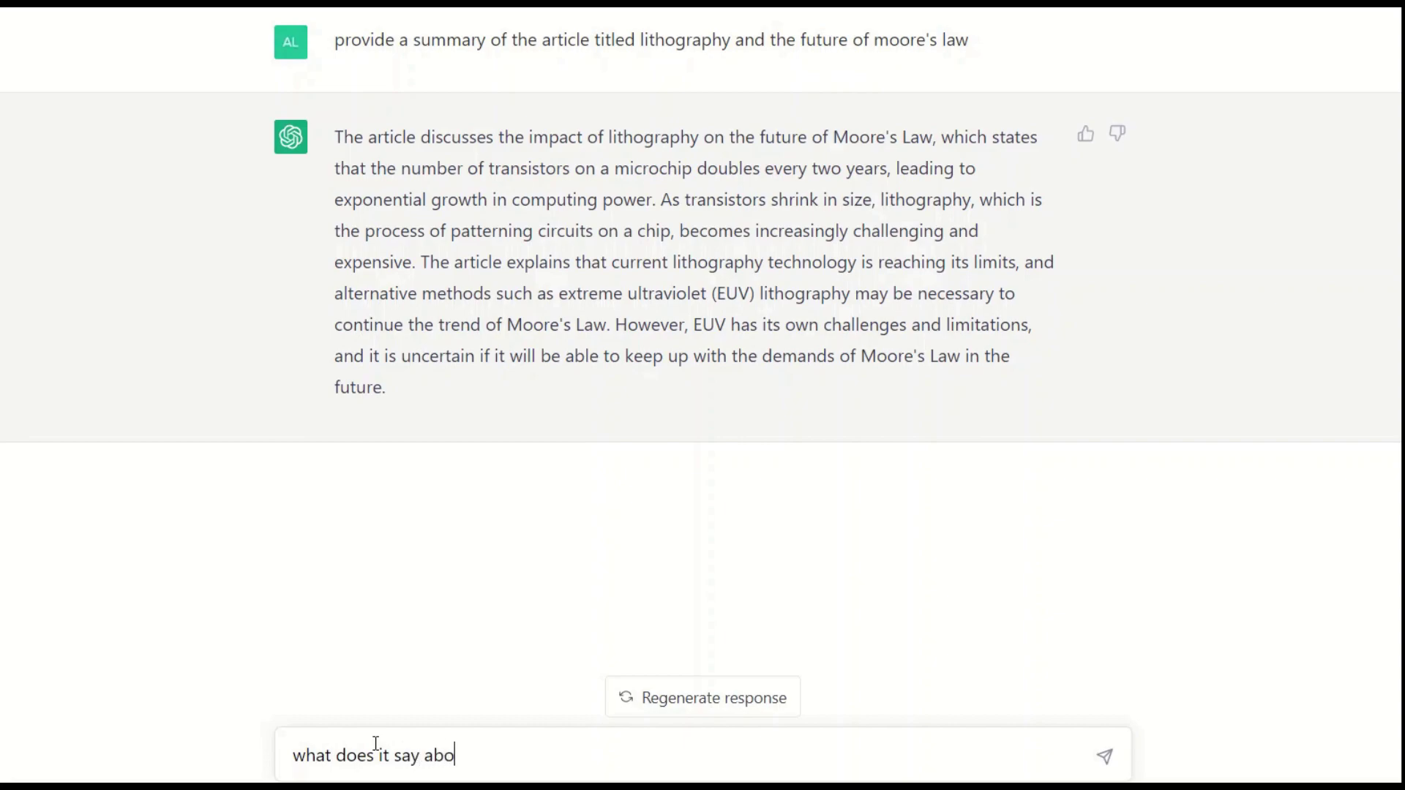
type("ut the ")
type("printing ind")
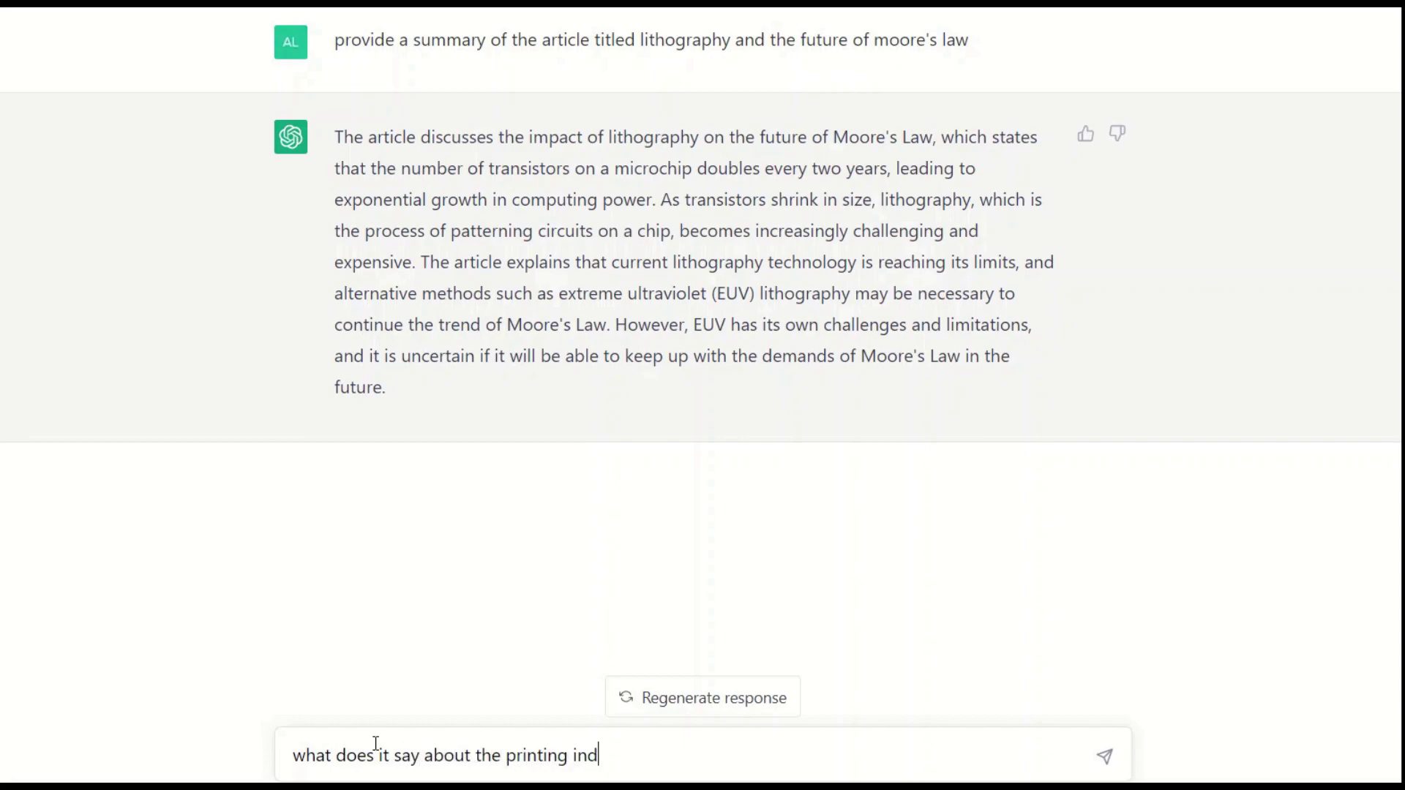
type("ustry?")
key("Return")
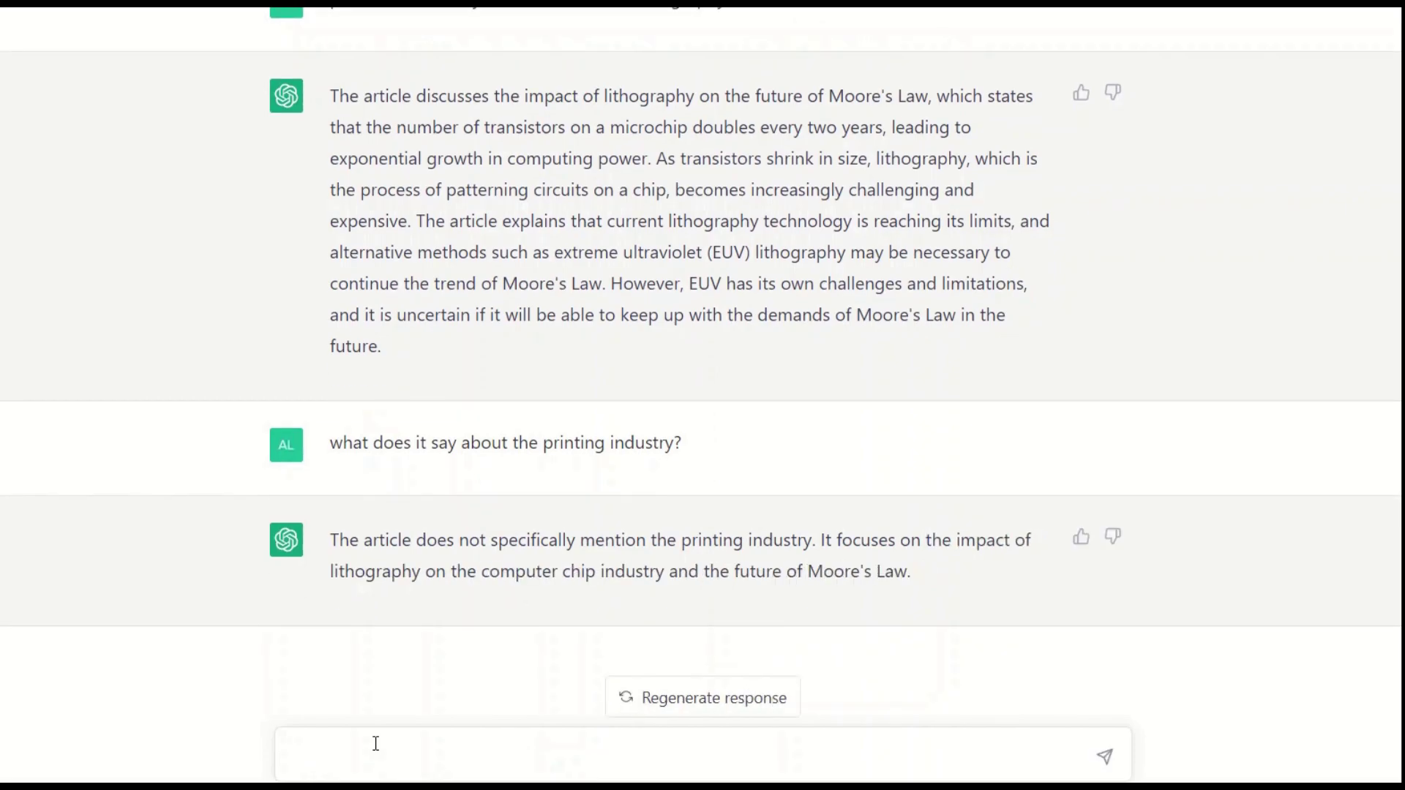
Ask whether ChatGPT actually knows anything about the article.
type("do")
type("you know anything at all about this ar")
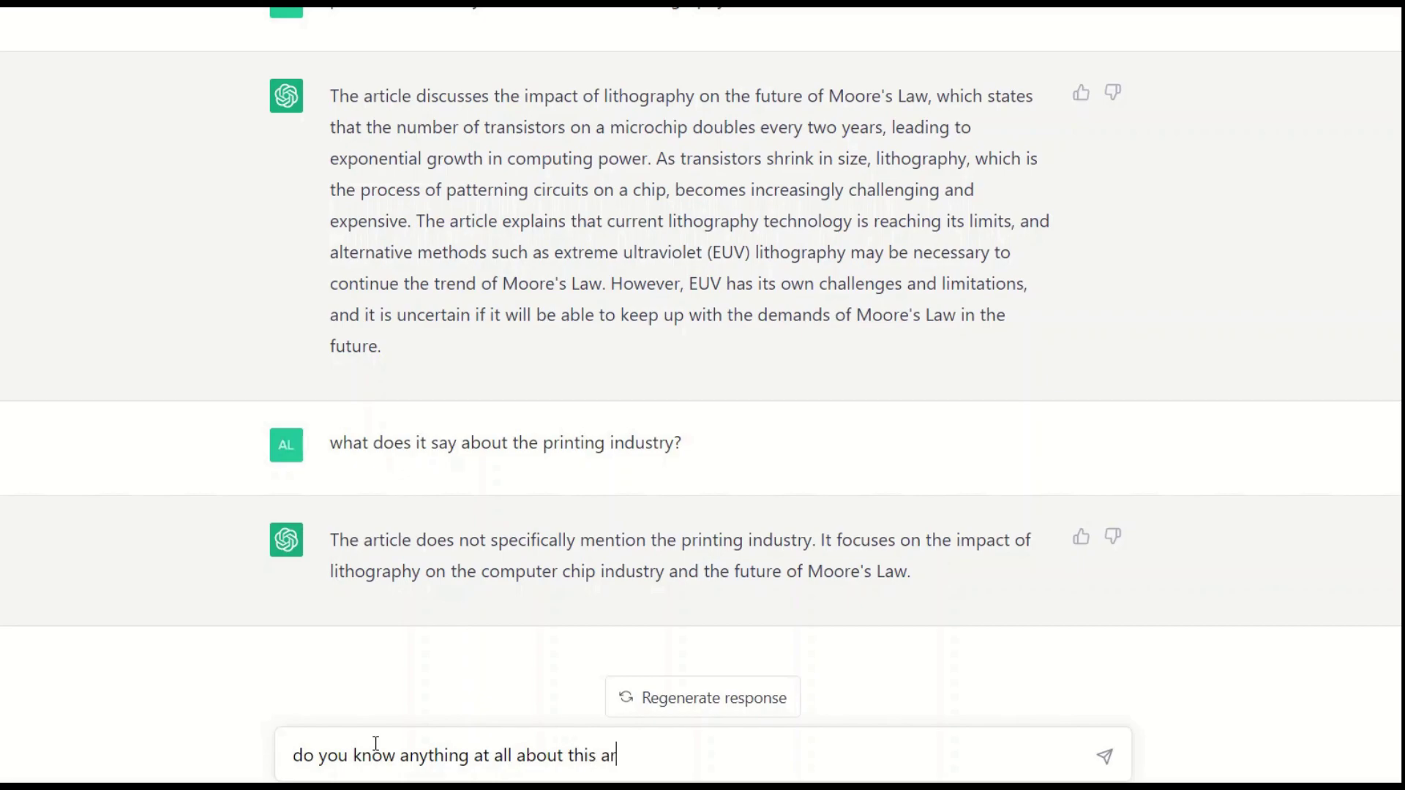
key("Return")
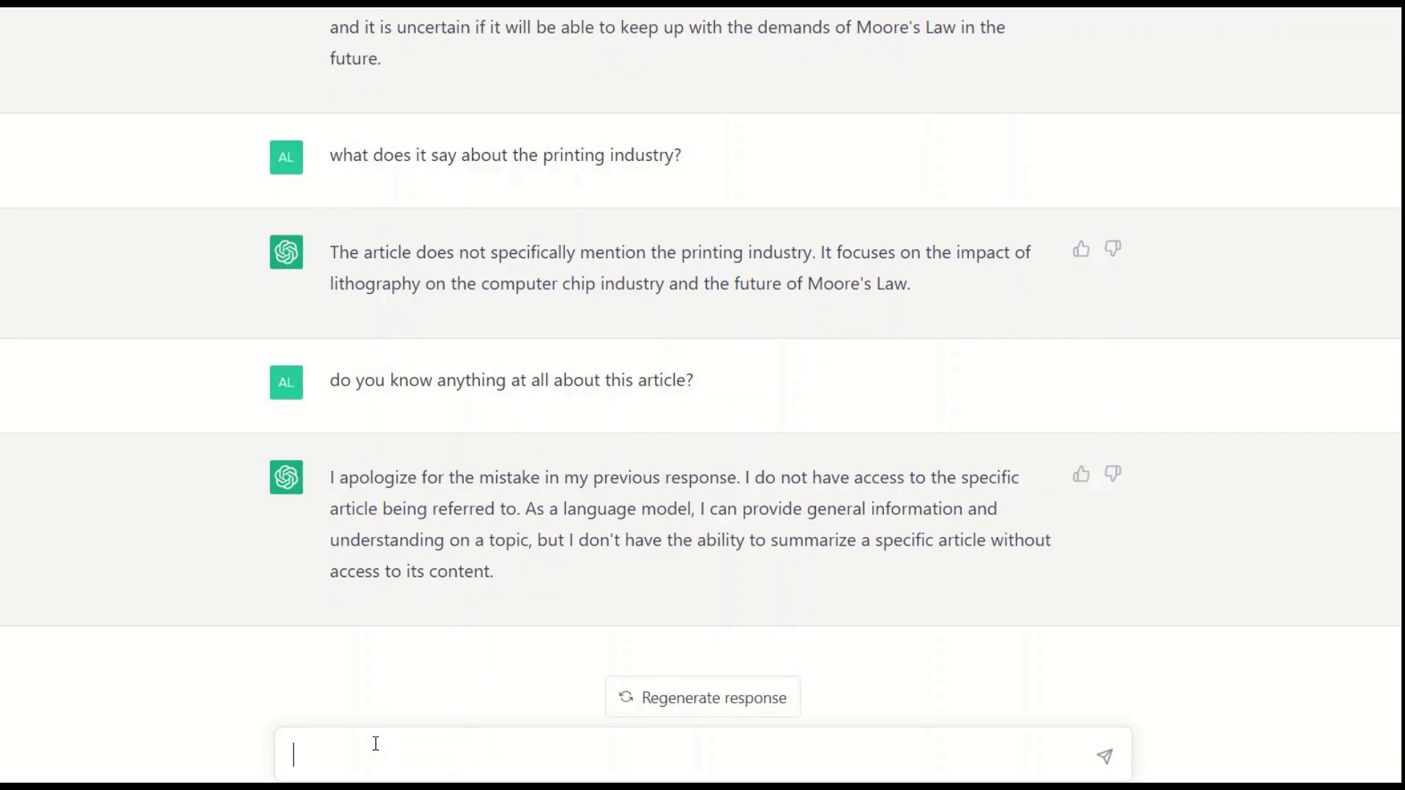
Ask who the richest person in the world is, noting 2023, then highlight Bard's LaMDA introduction.
type("who is the ")
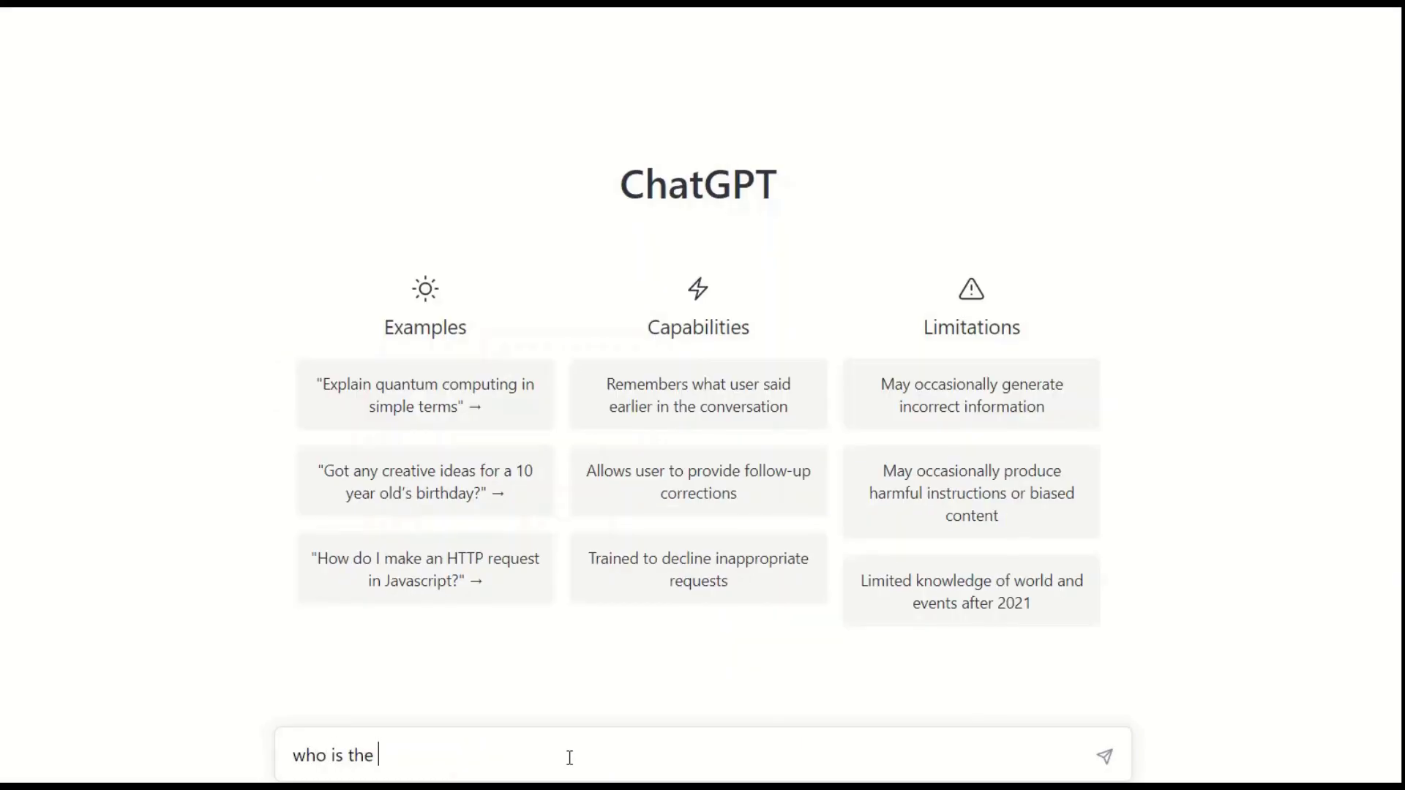
type("richest person in the")
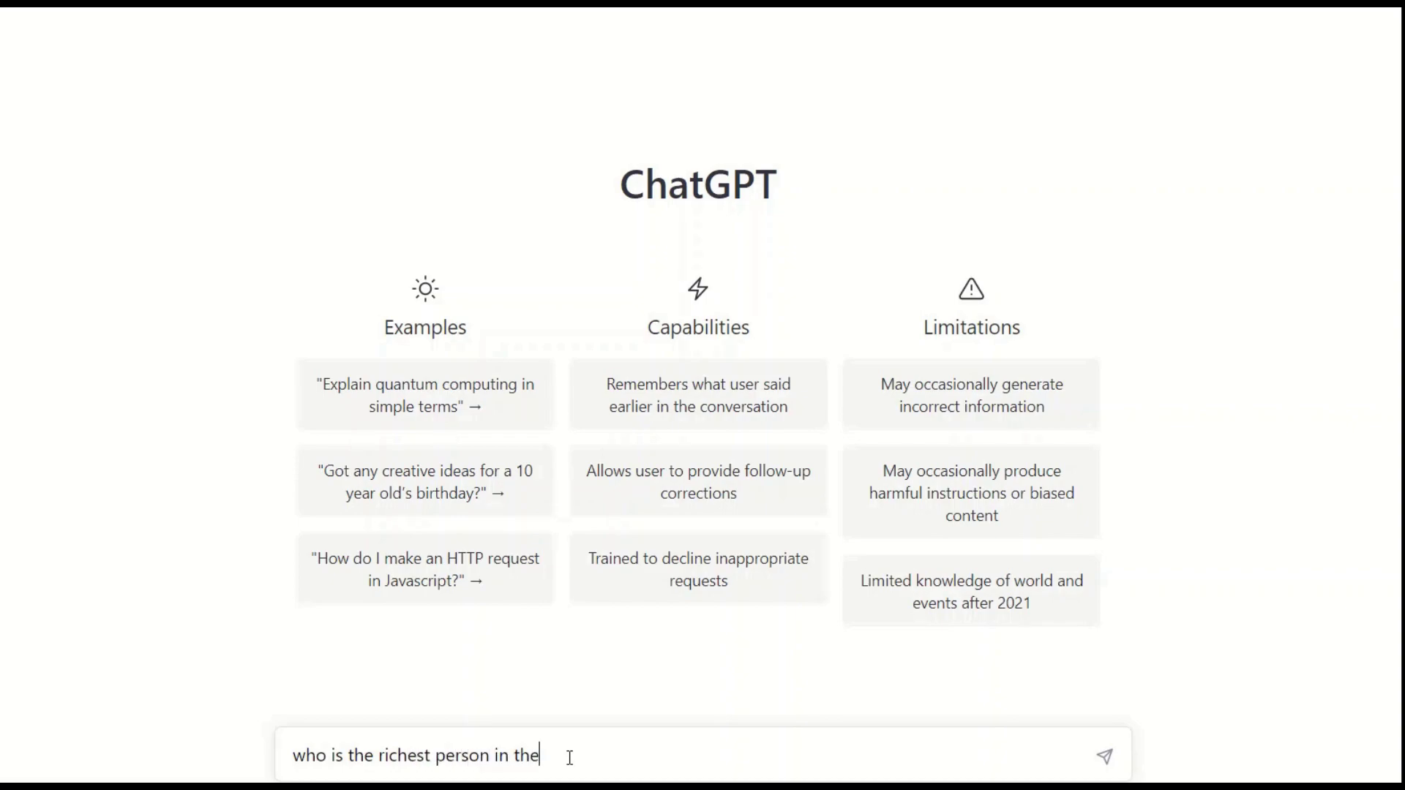
type(" world?")
key("Return")
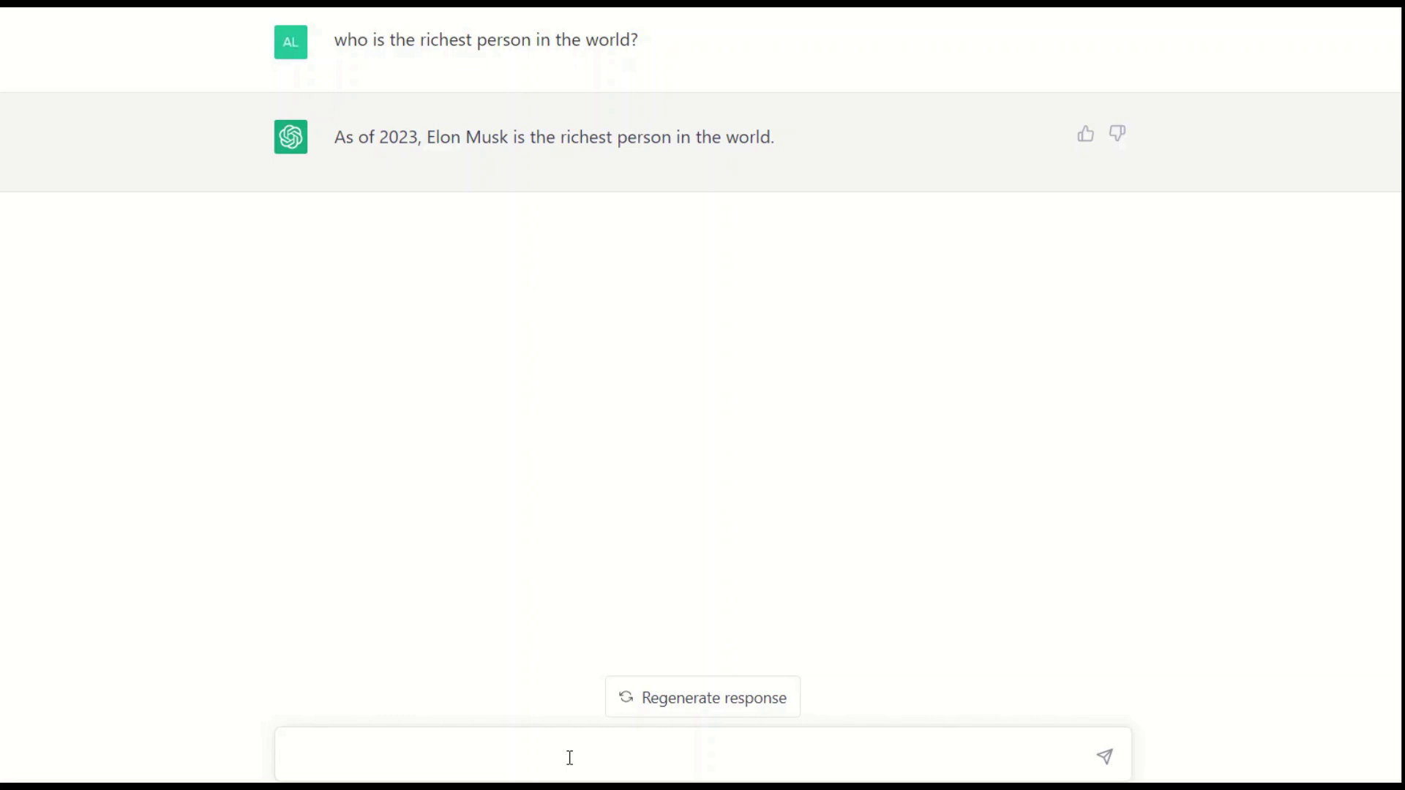
double_click(401, 132)
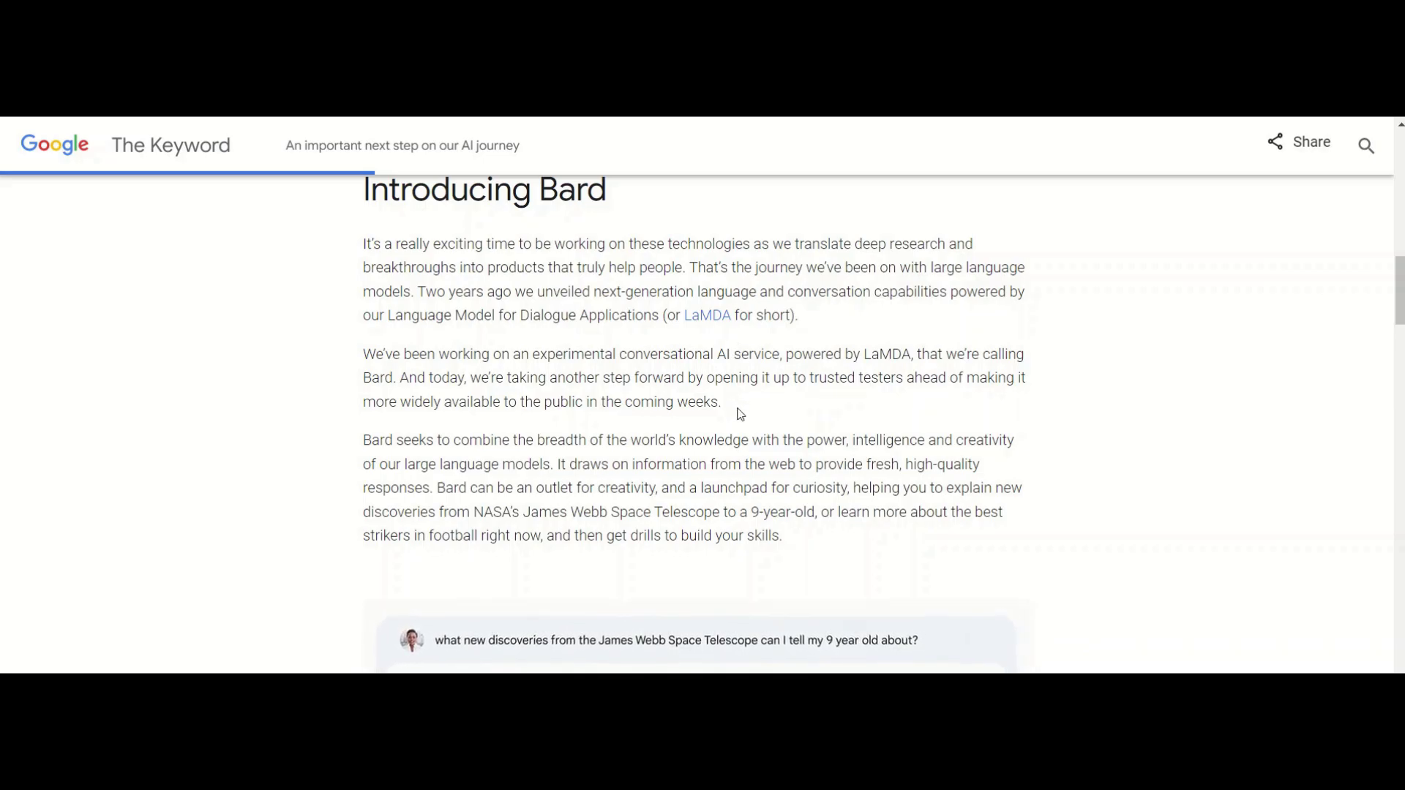
mouse_move(723, 404)
left_mouse_down()
mouse_move(375, 257)
mouse_move(368, 236)
left_mouse_up()
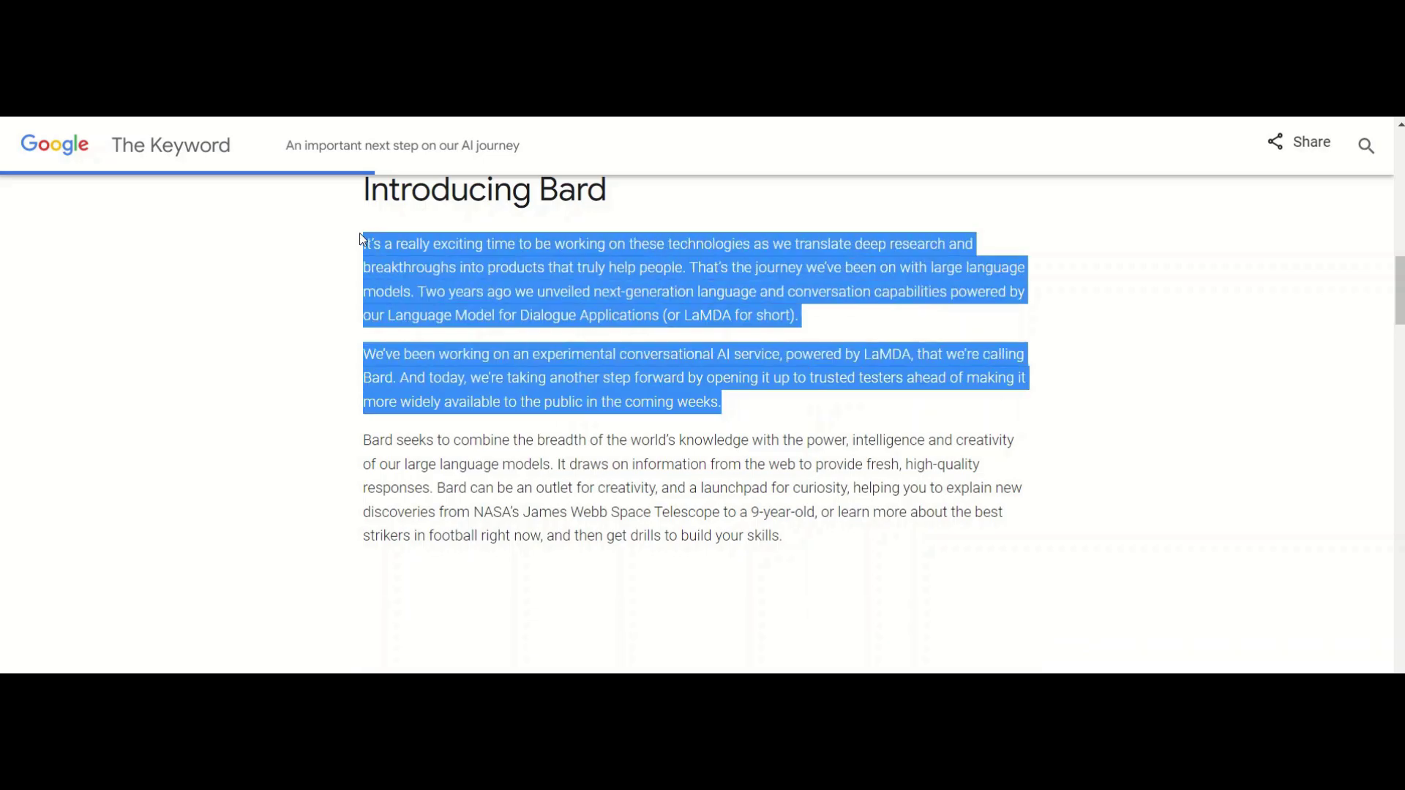
left_click(561, 339)
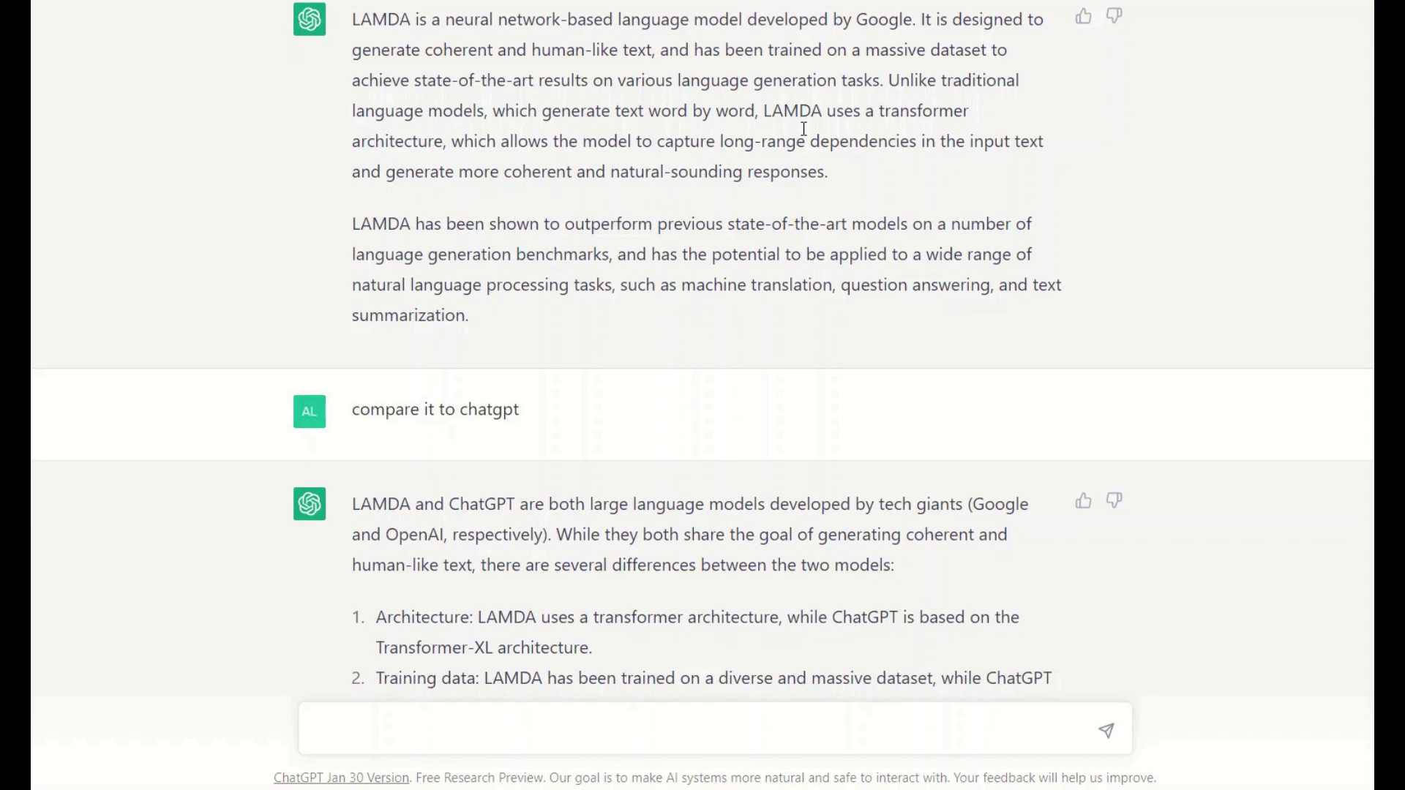
Highlight the LAMDA answer's first paragraph and the 'compare it to chatgpt' question.
triple_click(804, 128)
left_click(804, 129)
left_click_drag(589, 417, 355, 425)
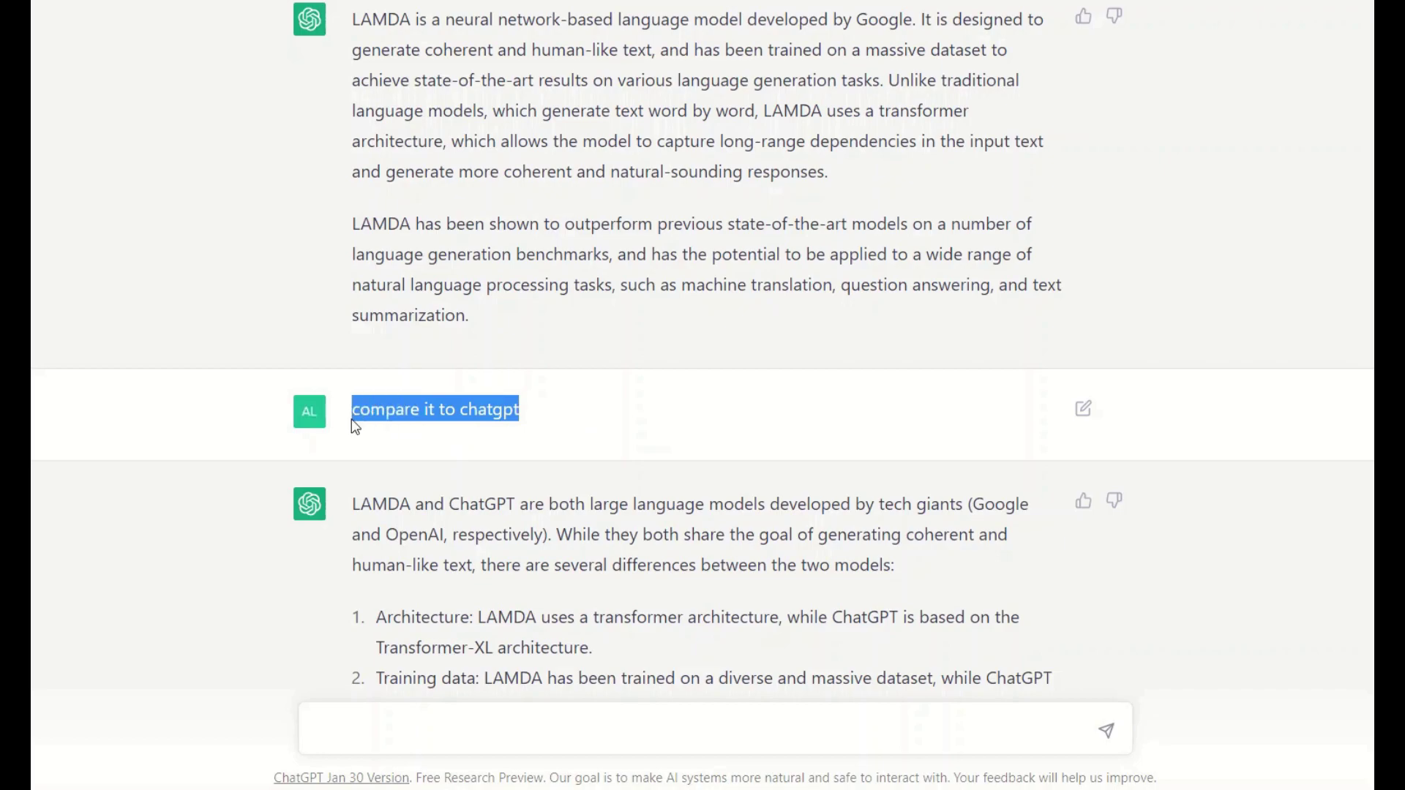
left_click(390, 456)
Scroll down and highlight the Architecture item of the LAMDA–ChatGPT comparison.
scroll(385, 455, "down", 1)
scroll(386, 454, "down", 2)
scroll(388, 448, "down", 1)
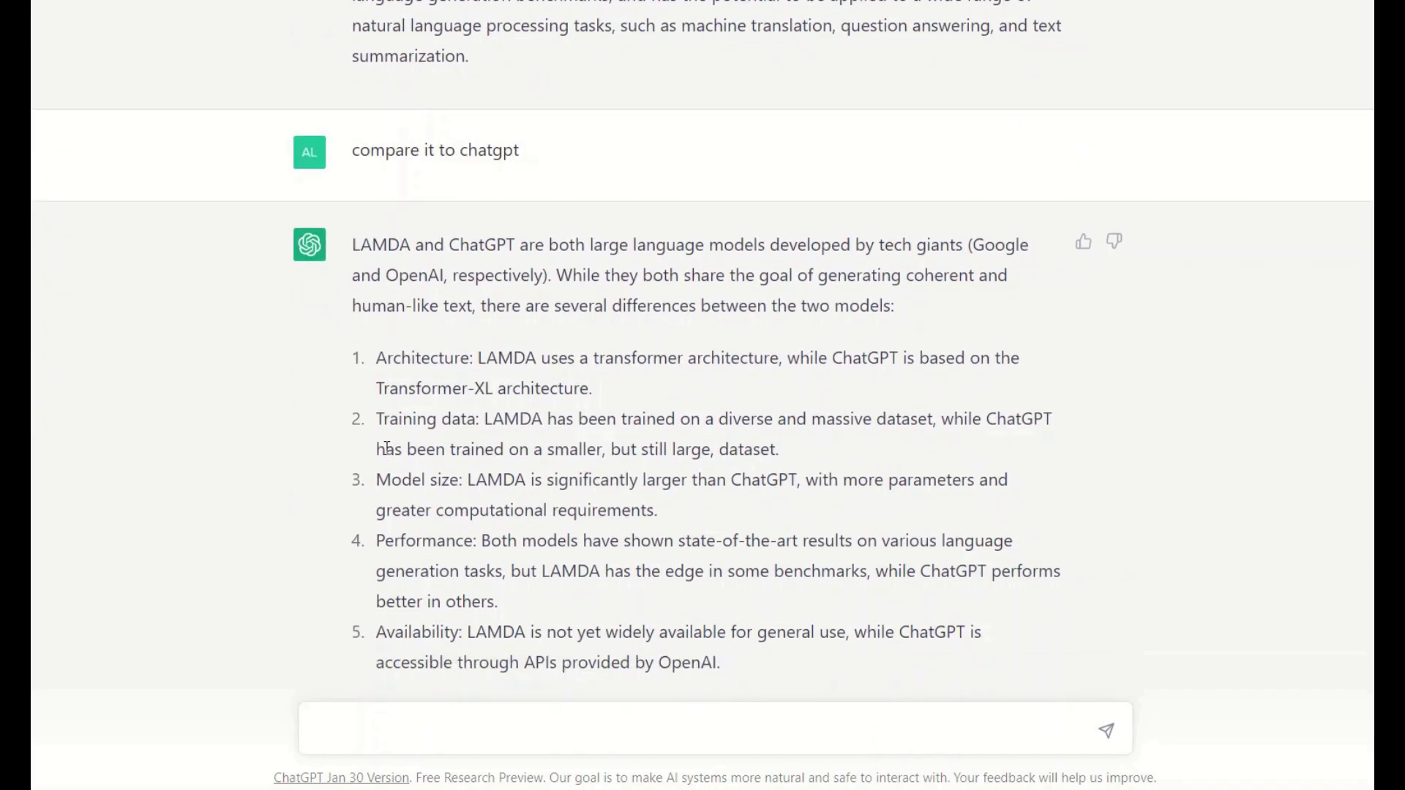
scroll(387, 447, "down", 1)
mouse_move(596, 351)
left_mouse_down()
mouse_move(490, 313)
mouse_move(370, 313)
left_mouse_up()
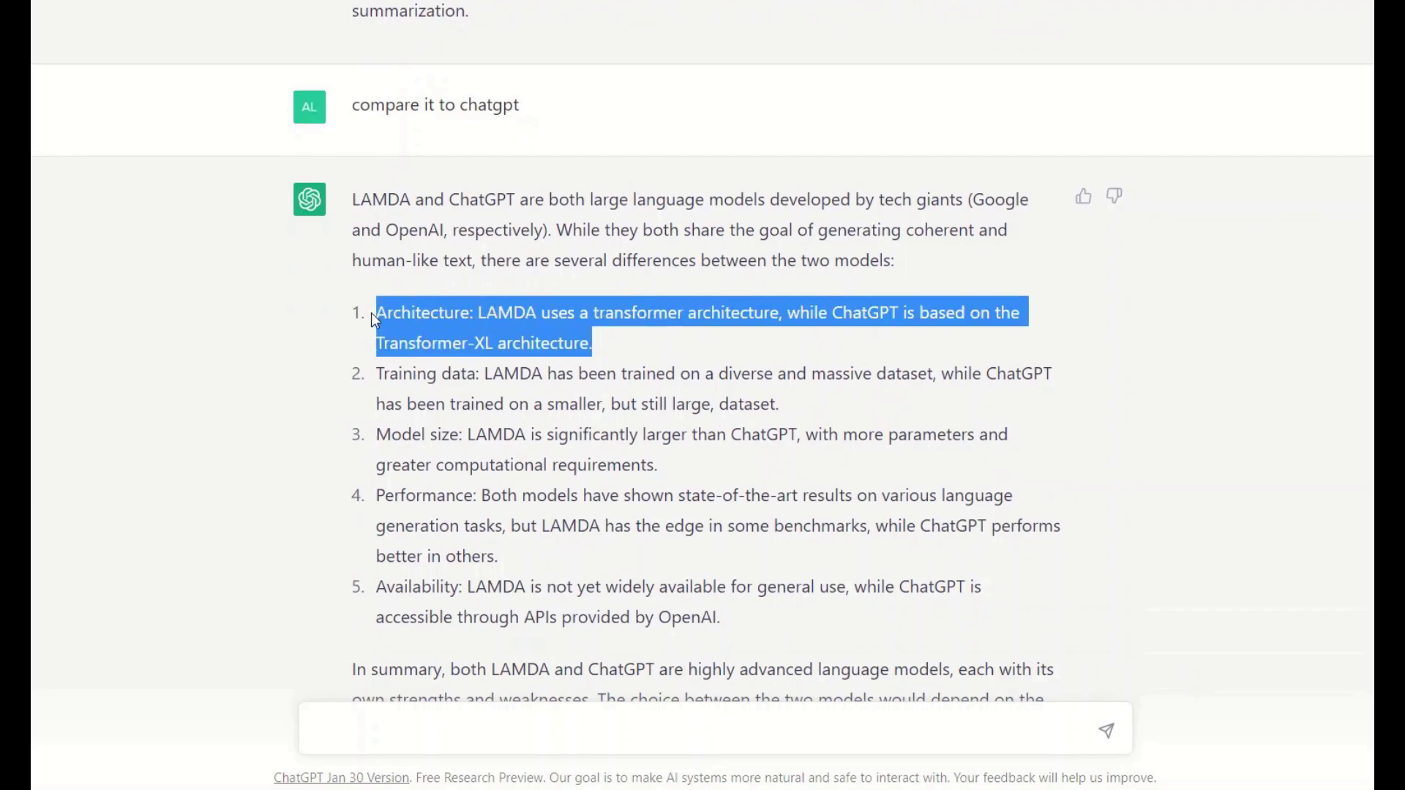
left_click(440, 323)
Scroll further and highlight the claim that ChatGPT uses Transformer-XL.
scroll(440, 323, "down", 1)
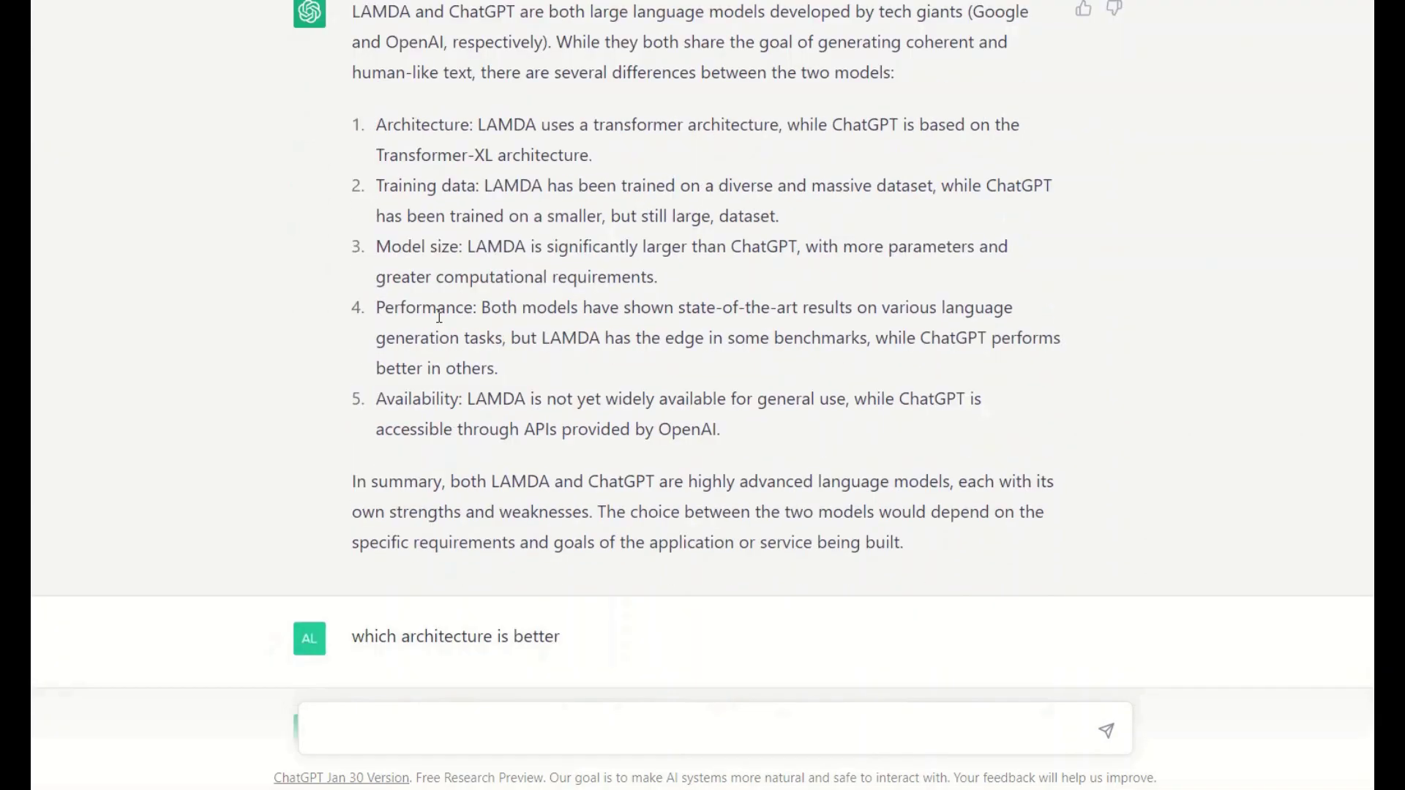
scroll(442, 323, "down", 1)
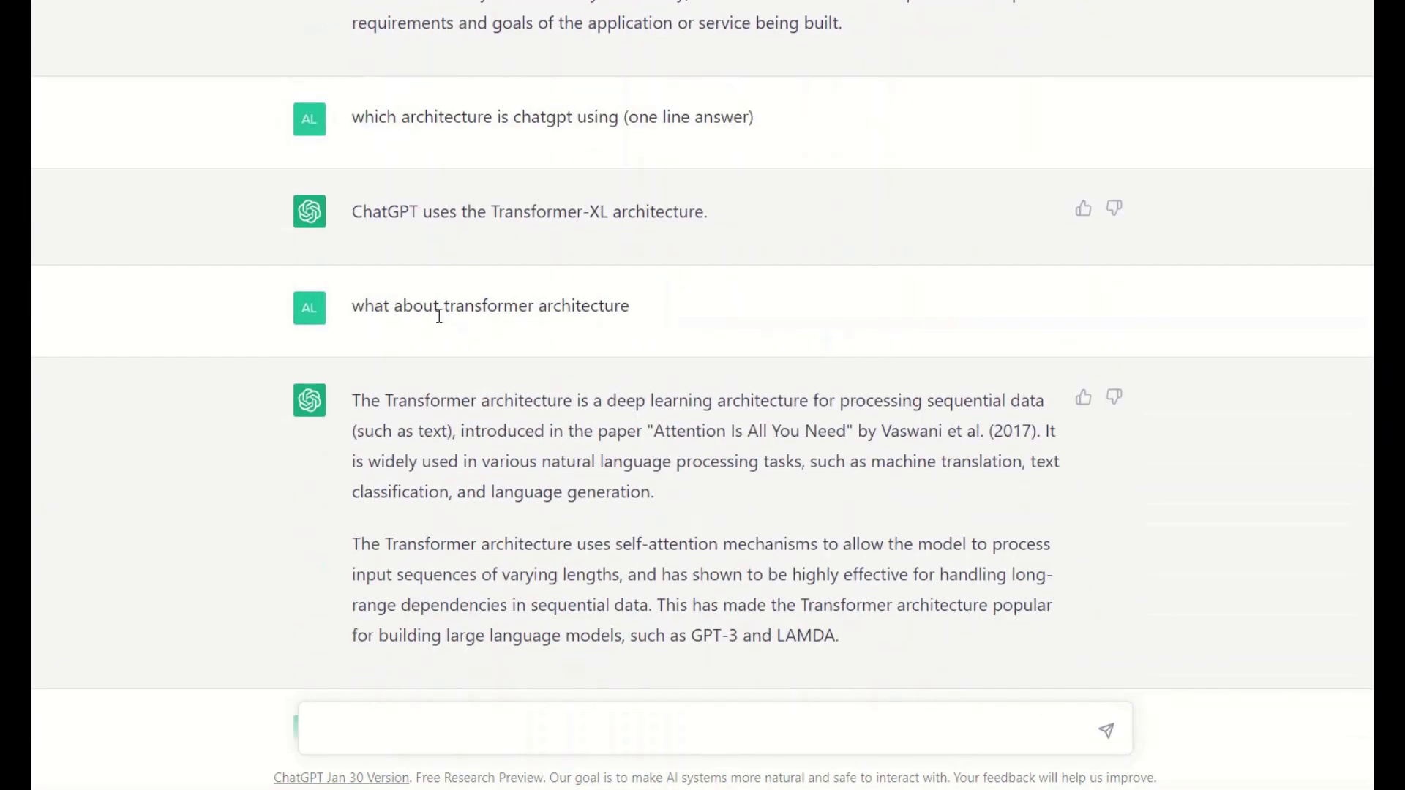
left_click_drag(718, 219, 351, 224)
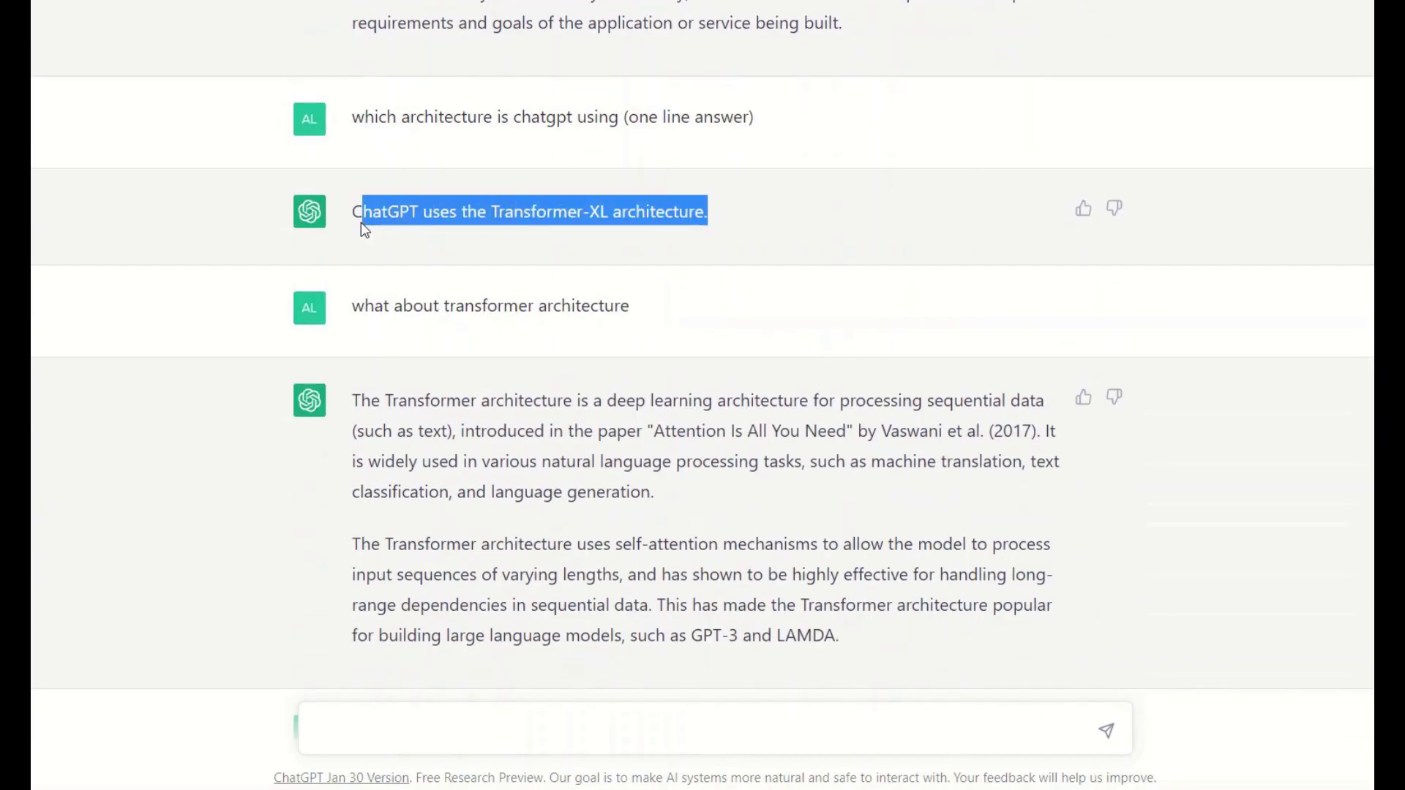
left_click(407, 220)
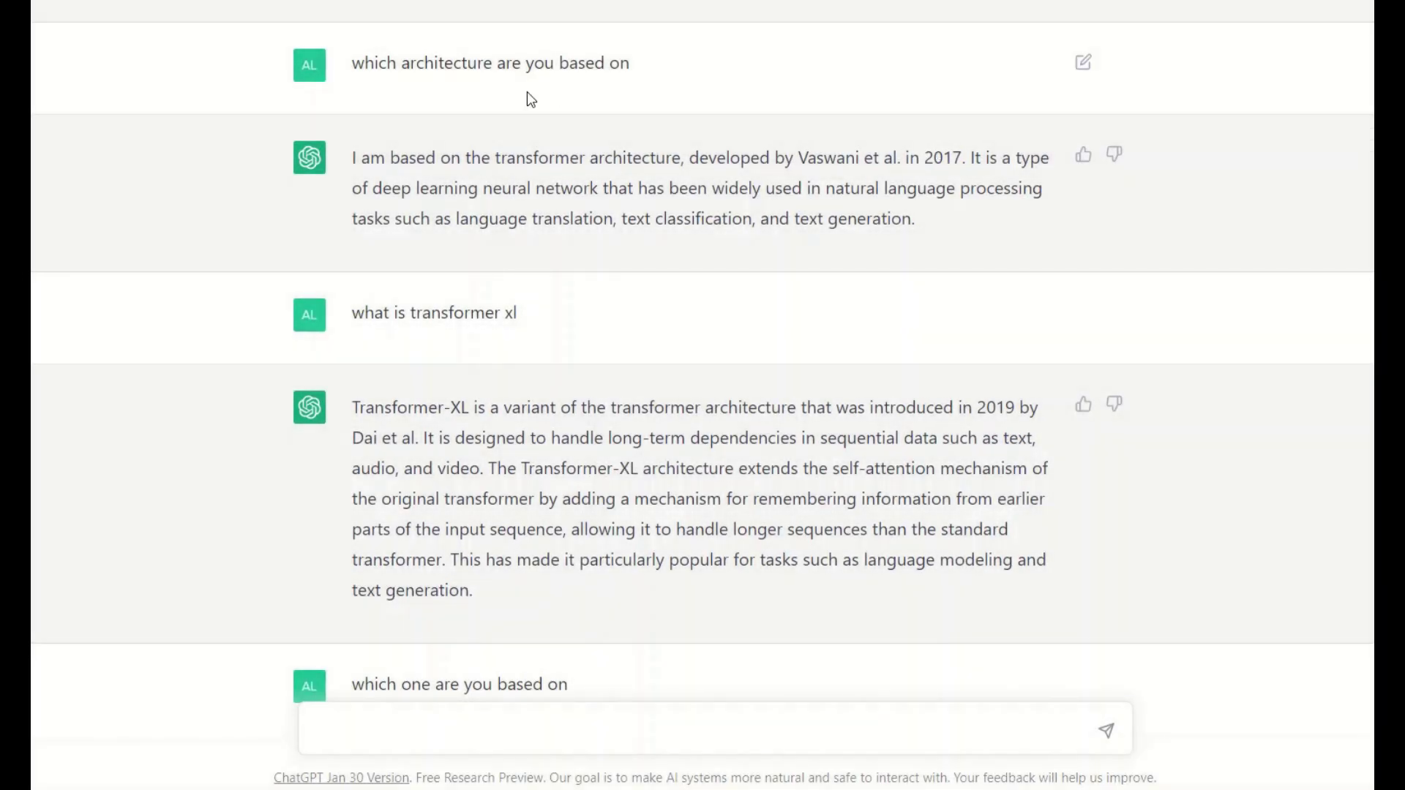
Highlight the word 'transformer' in the first answer, then the Transformer-XL explanation paragraph.
double_click(469, 62)
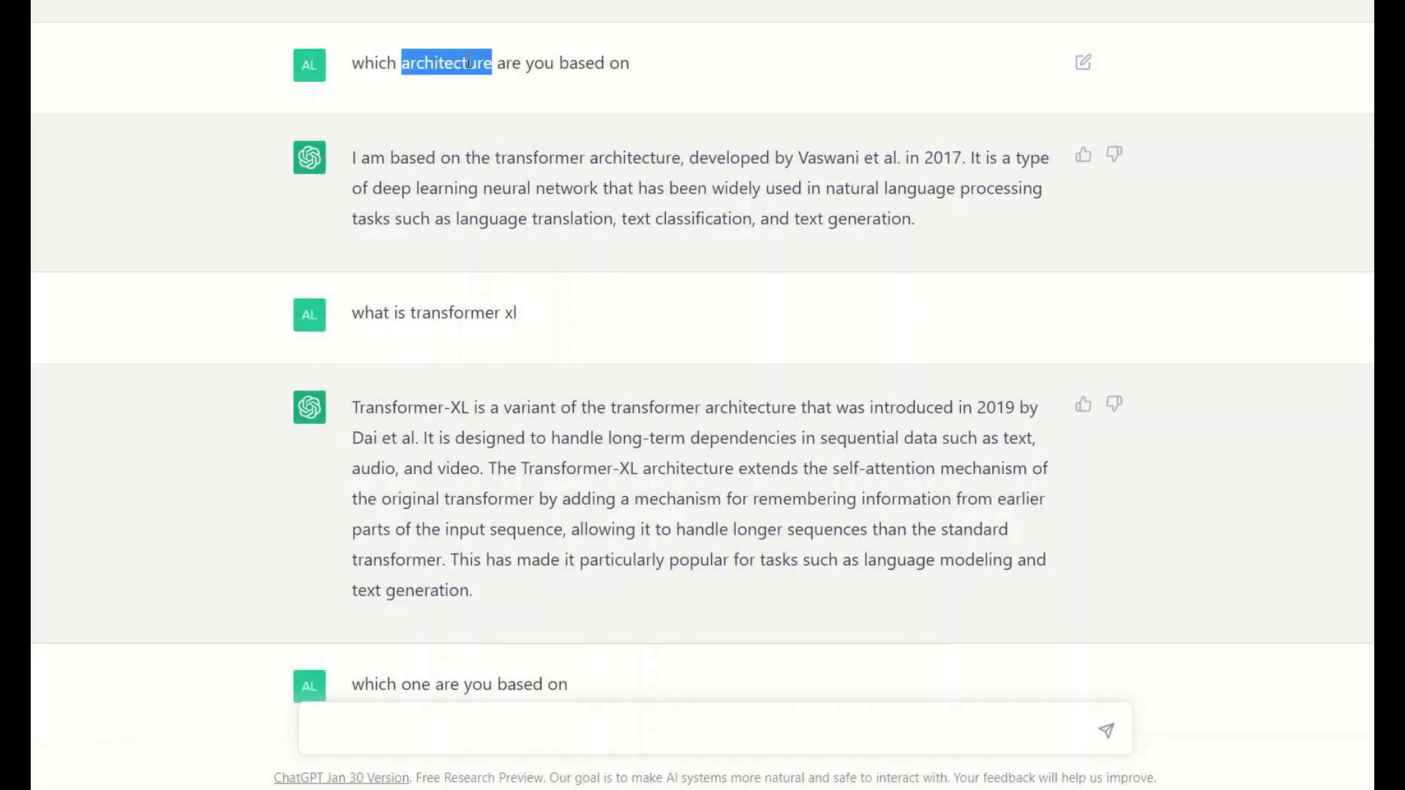
double_click(546, 160)
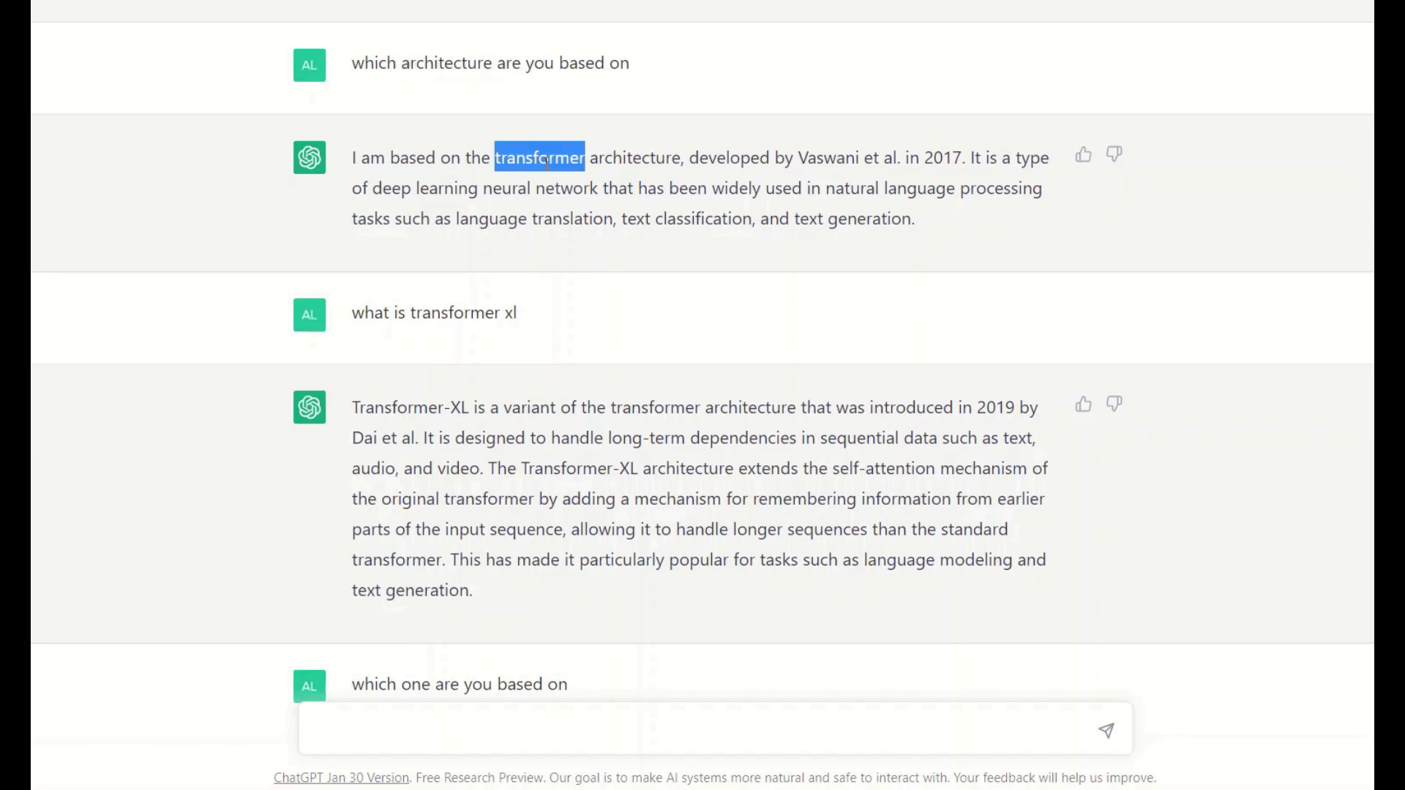
triple_click(433, 415)
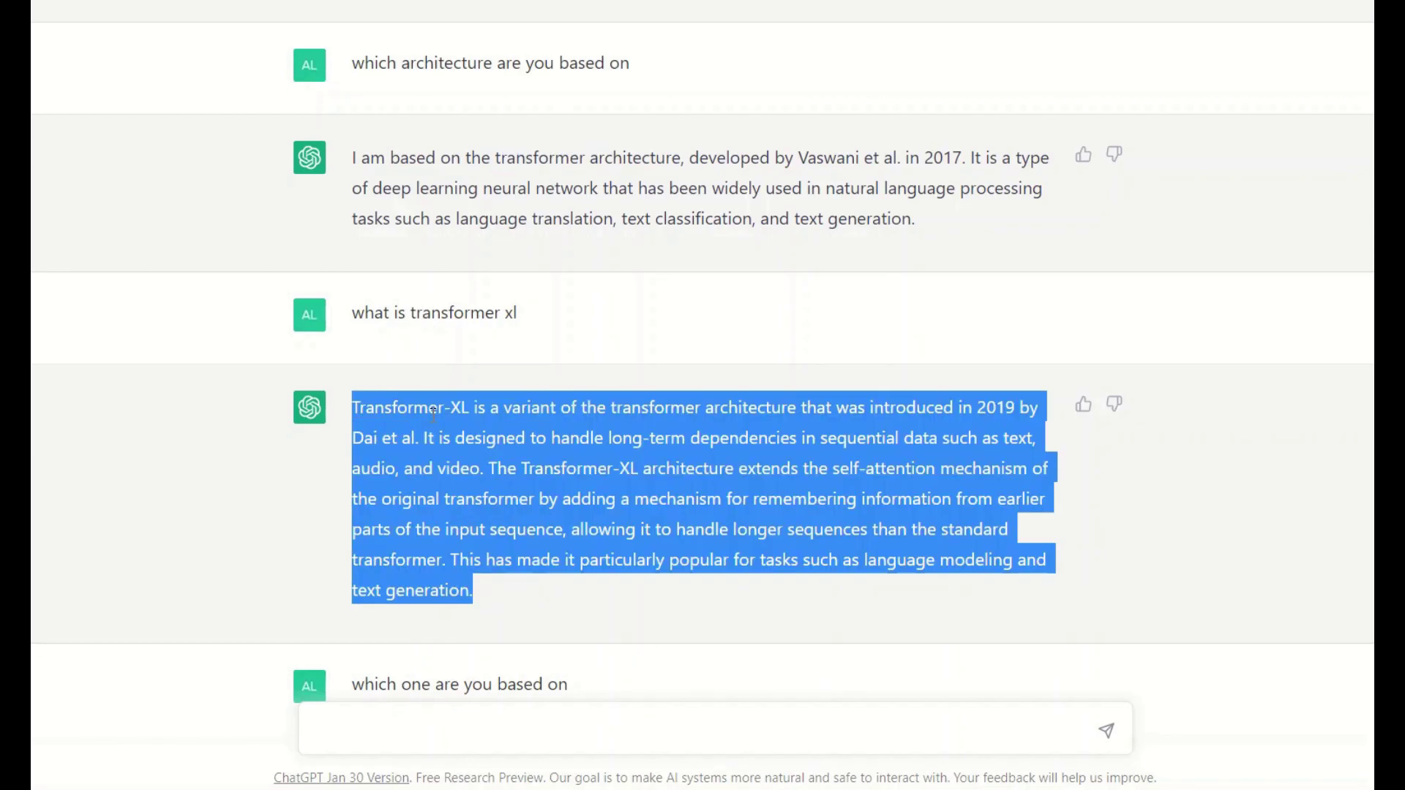
left_click(433, 414)
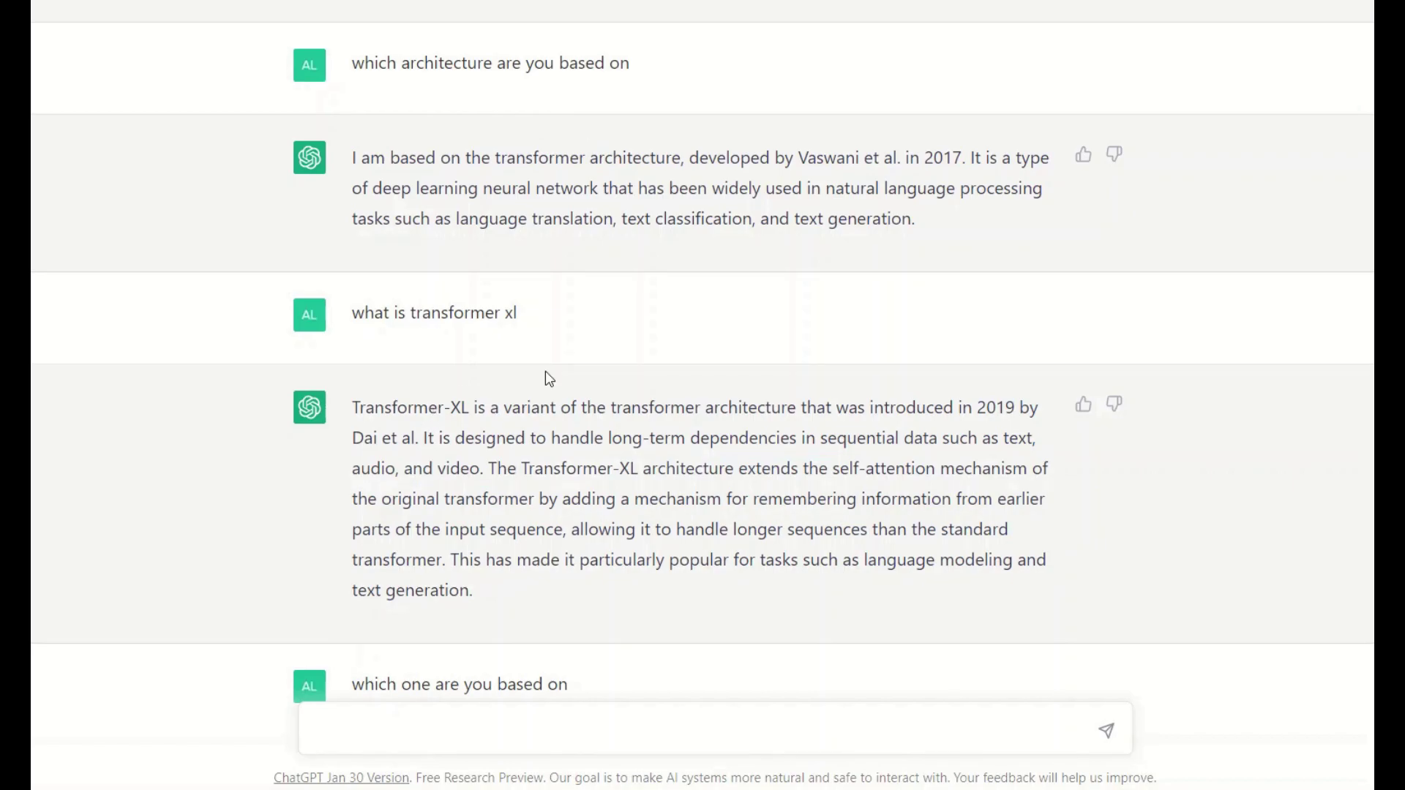
Scroll down and highlight the answer denying ChatGPT uses Transformer-XL.
scroll(546, 372, "down", 4)
scroll(546, 370, "down", 2)
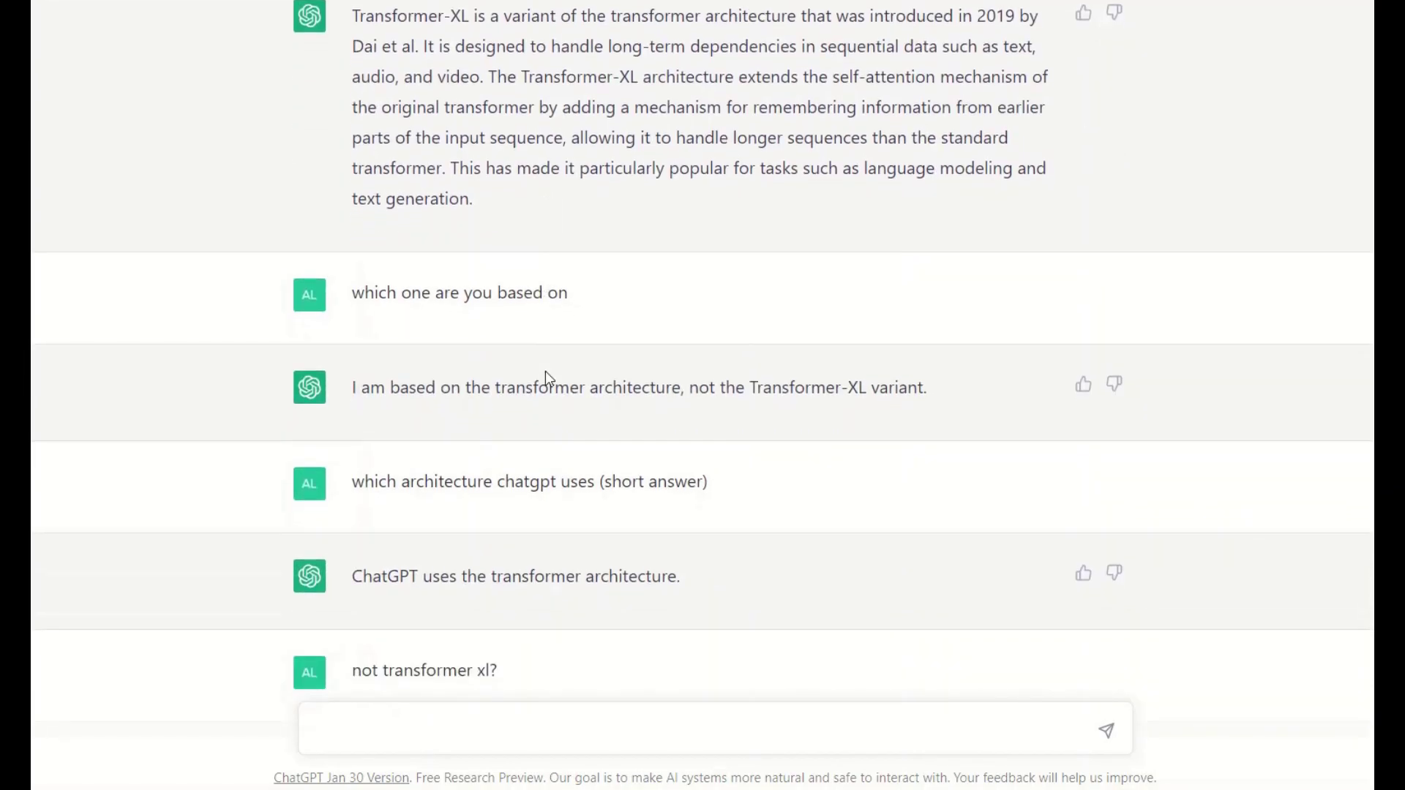
scroll(545, 371, "down", 2)
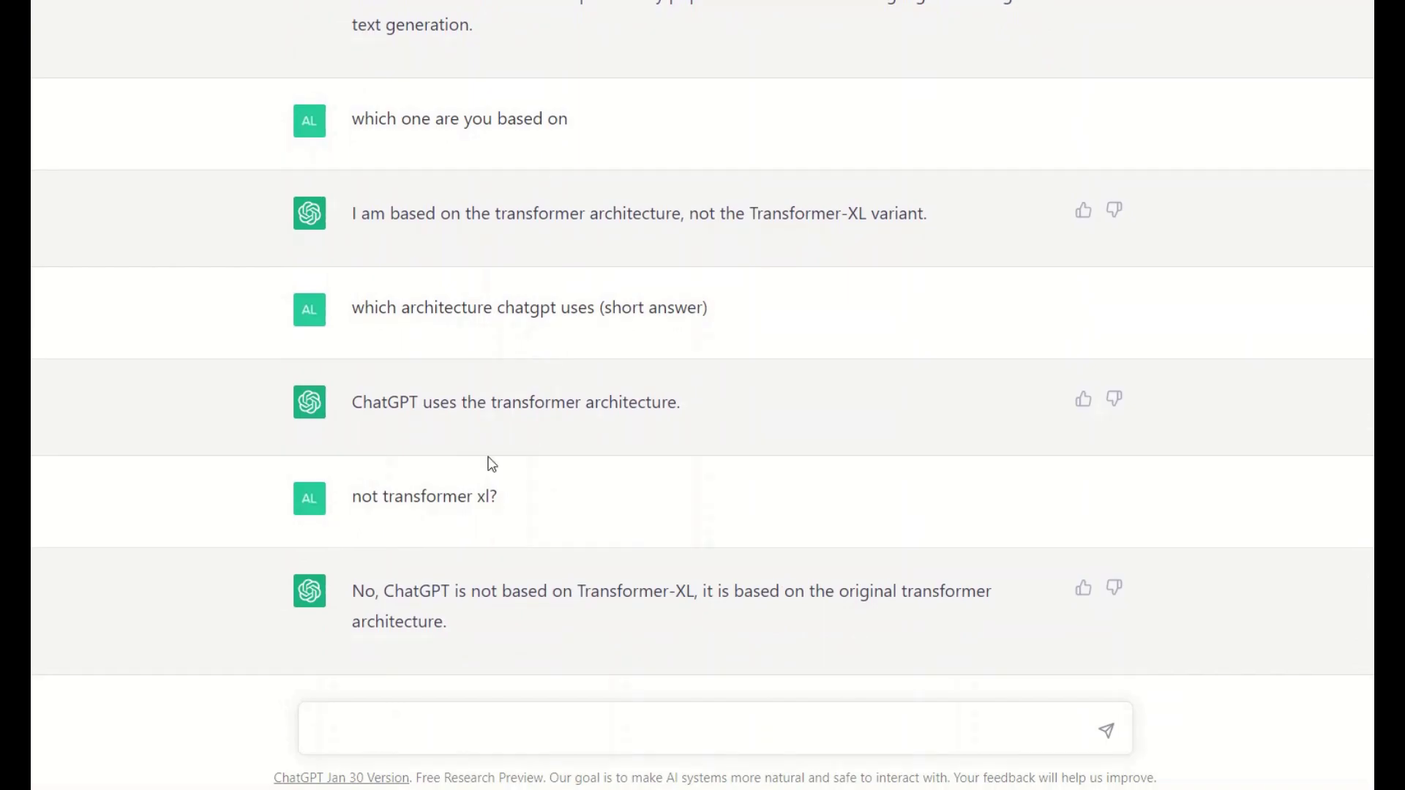
left_click_drag(448, 614, 335, 605)
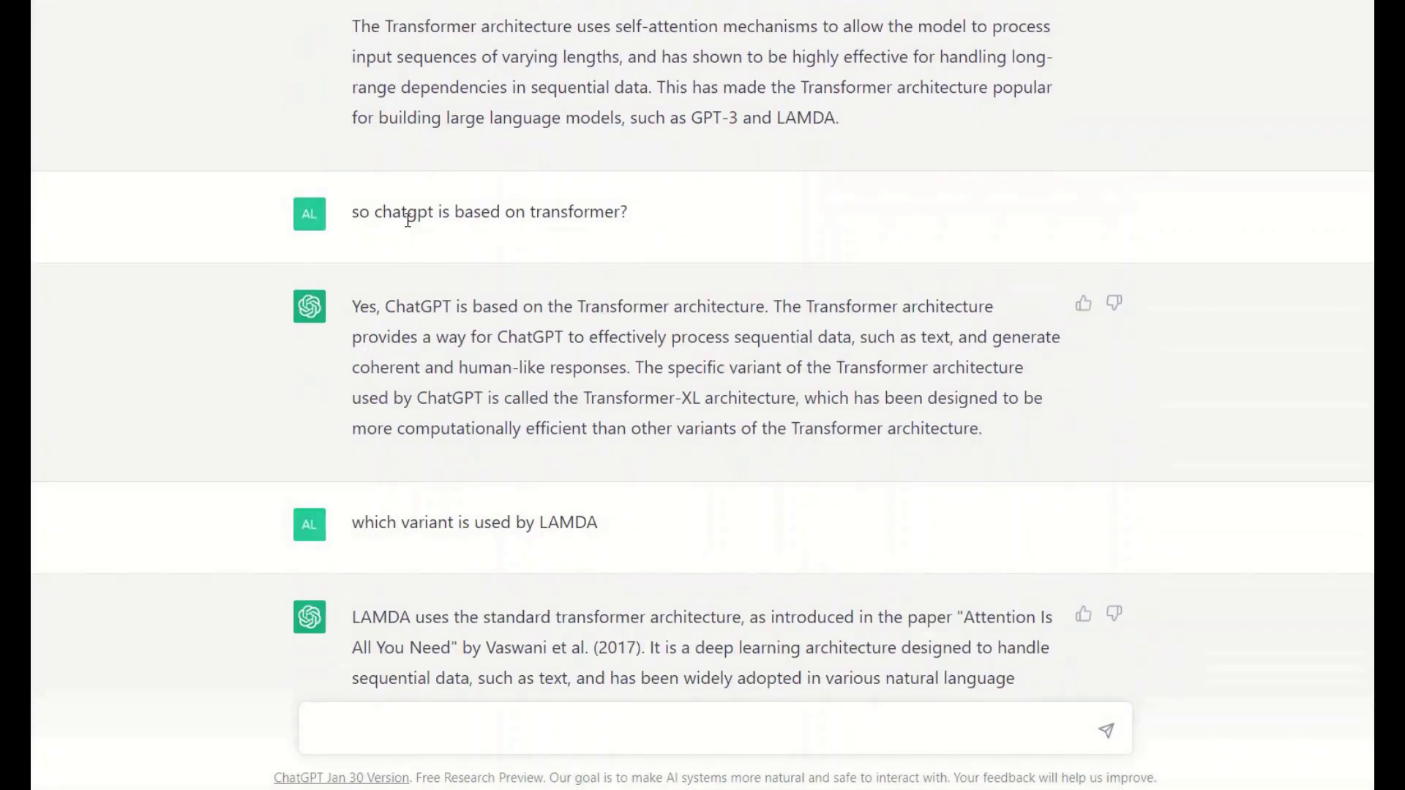
scroll(407, 219, "down", 1)
scroll(407, 219, "down", 2)
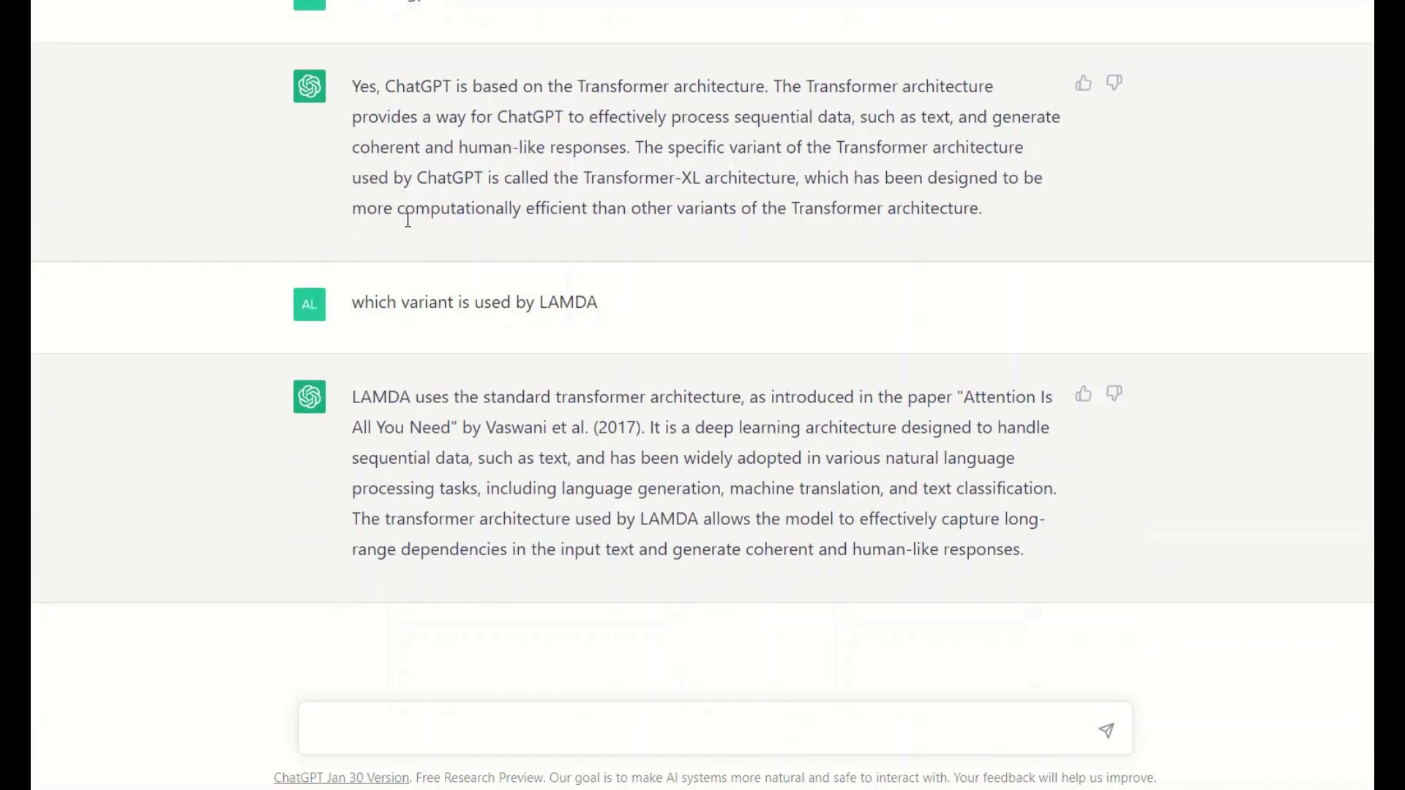
scroll(408, 220, "up", 1)
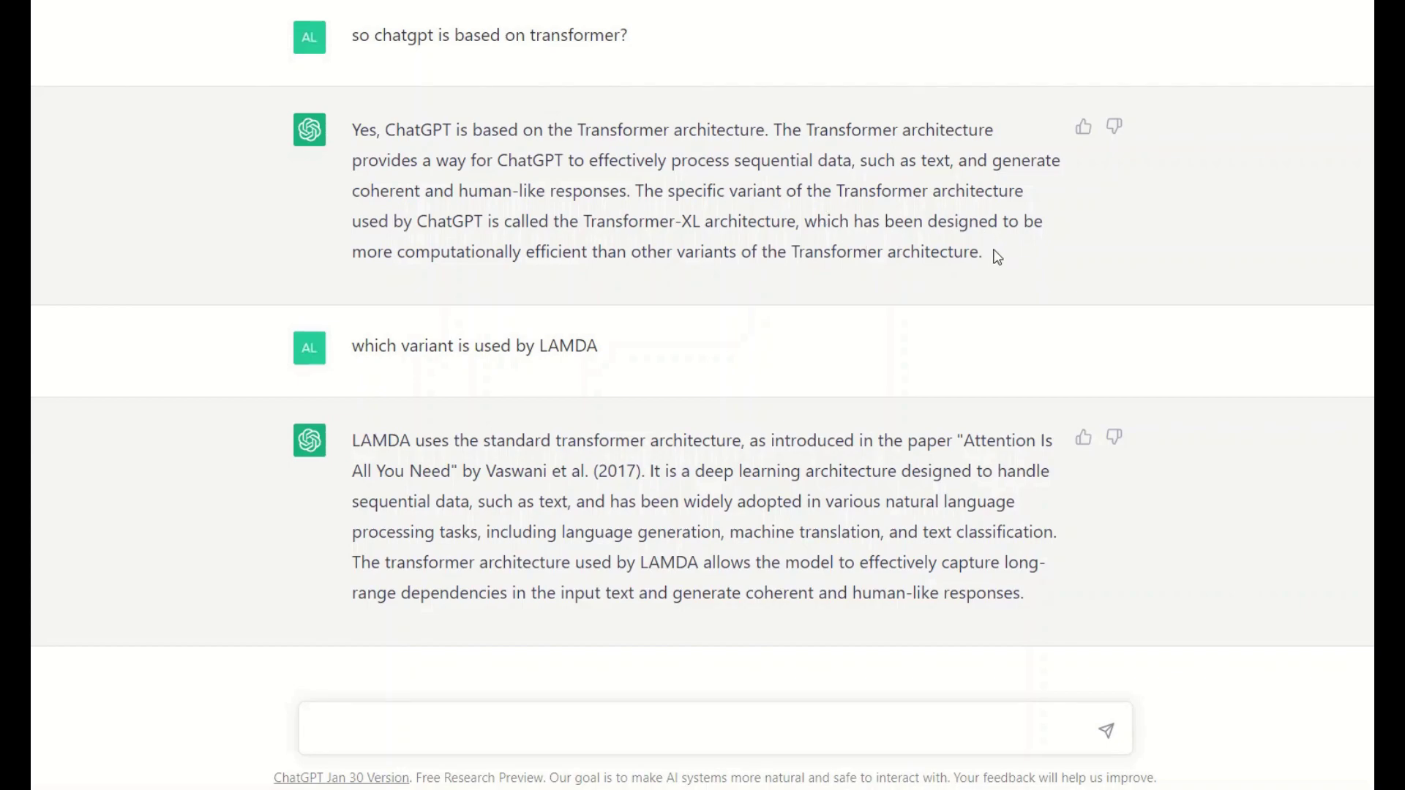
left_click_drag(996, 256, 630, 191)
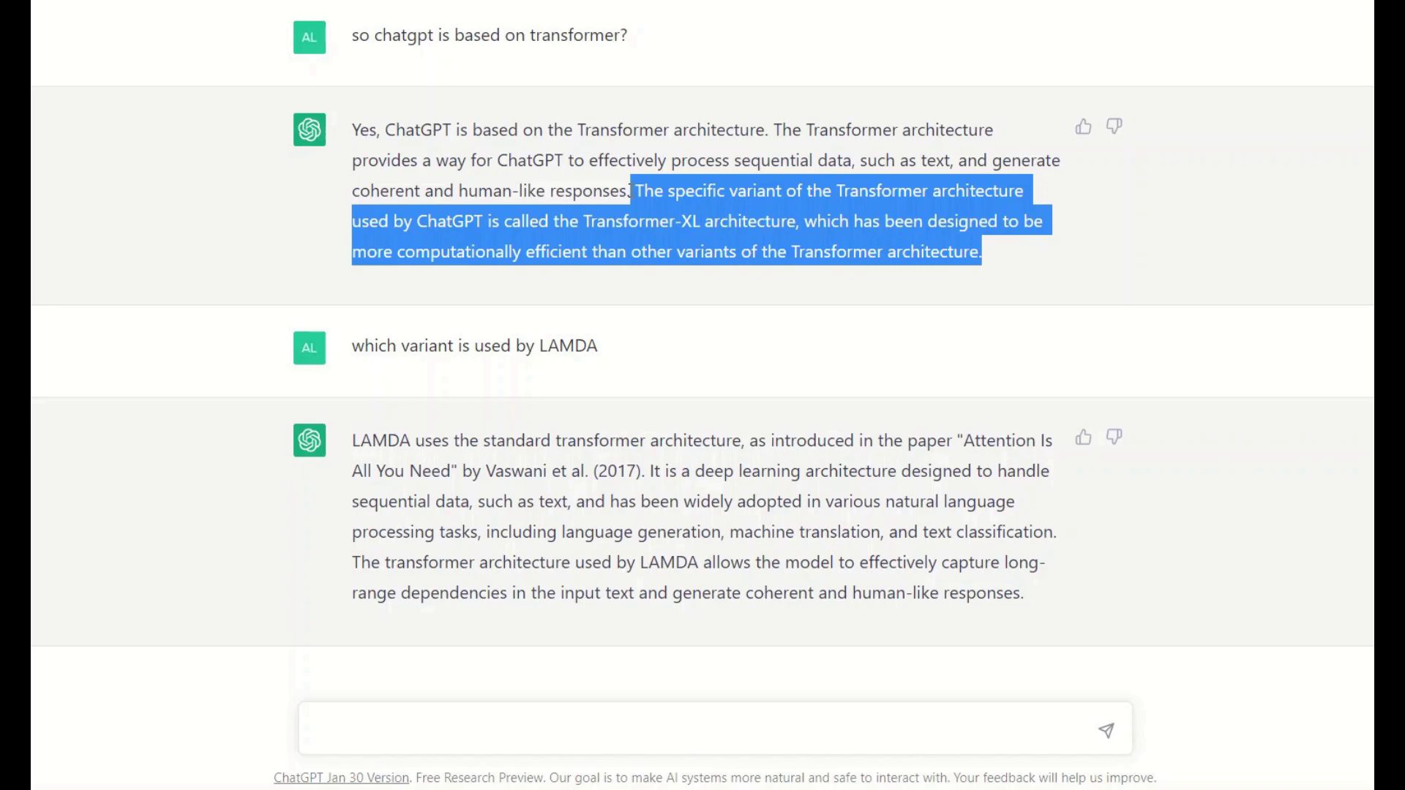
left_click(1007, 241)
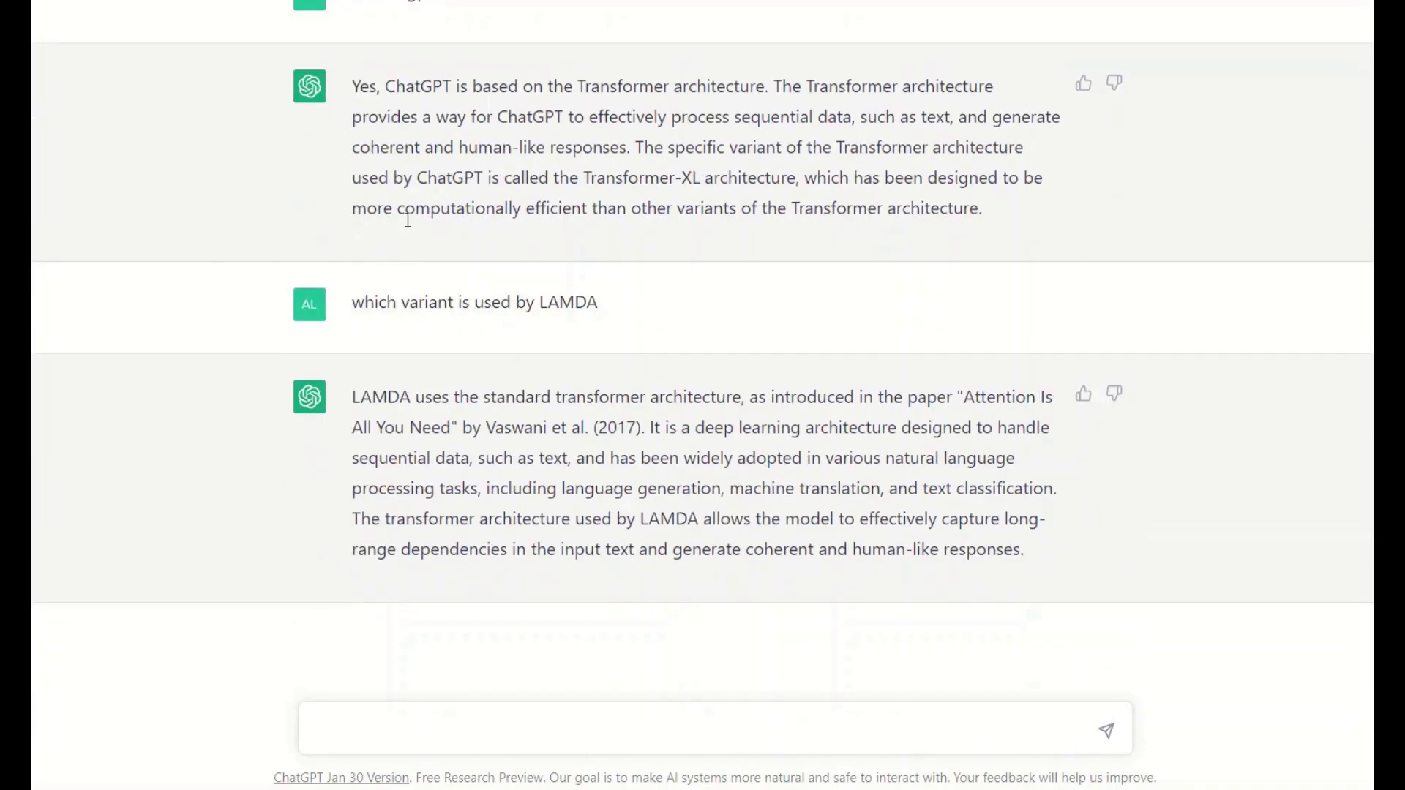
Scroll up and highlight part of the earlier Transformer answer.
scroll(626, 178, "up", 1)
mouse_move(1003, 253)
left_mouse_down()
mouse_move(643, 220)
mouse_move(633, 190)
left_mouse_up()
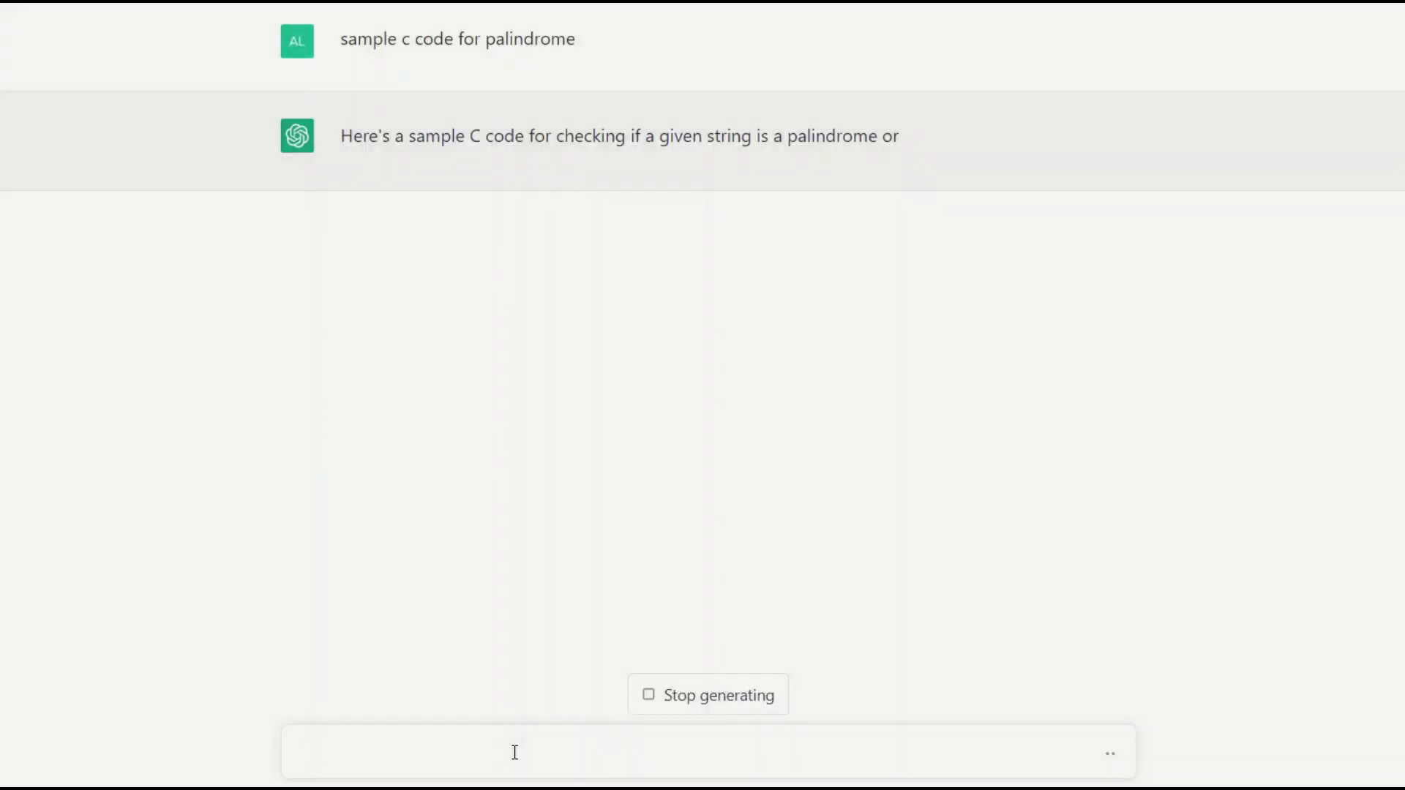